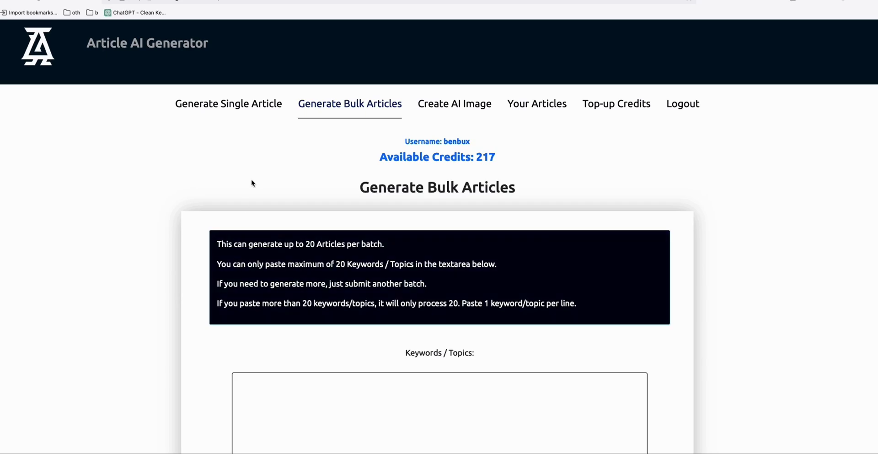
- Scroll down the empty bulk-article form and highlight the Generate Featured Image option
scroll(201, 161, down, 2)
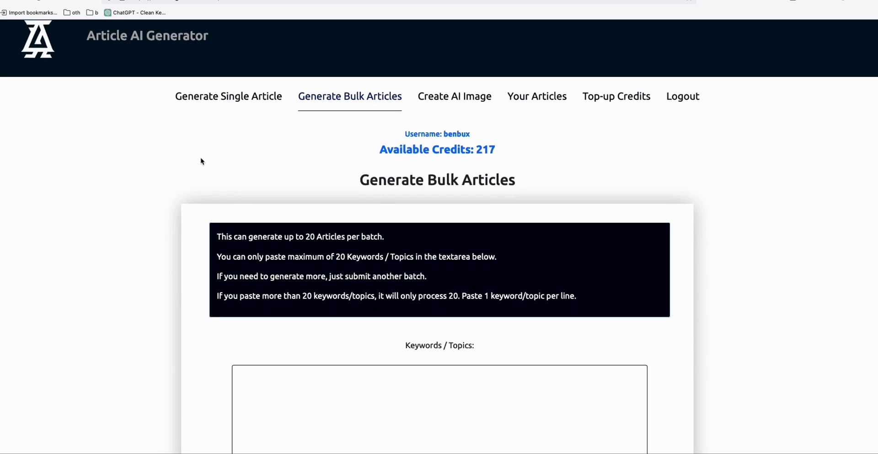
scroll(204, 165, down, 2)
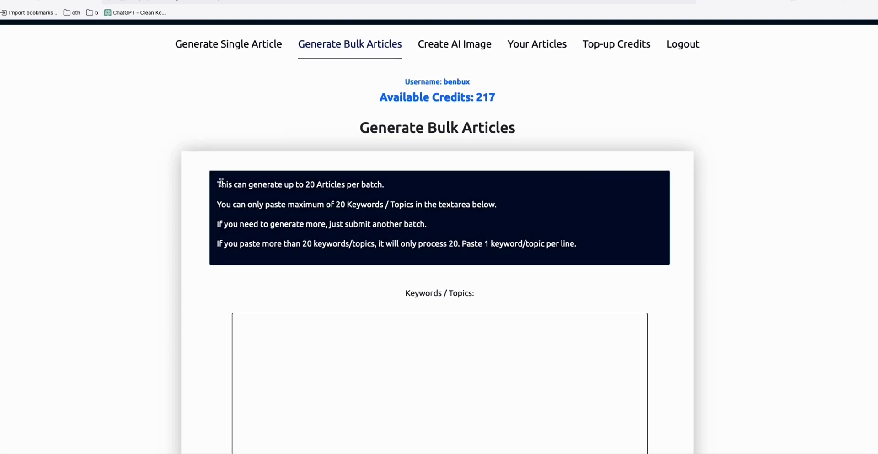
scroll(237, 207, down, 5)
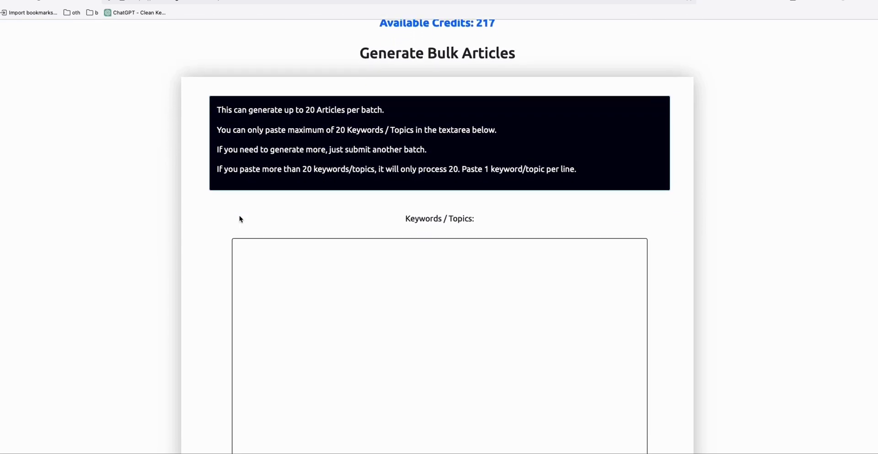
scroll(239, 218, down, 15)
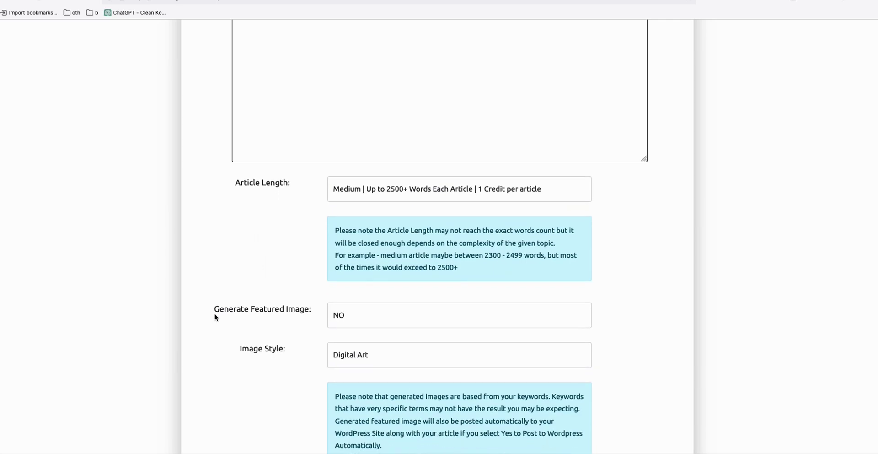
drag(215, 315, 288, 313)
click(290, 314)
- Place the cursor in the empty Keywords / Topics box and look over the form
scroll(292, 311, up, 13)
click(281, 211)
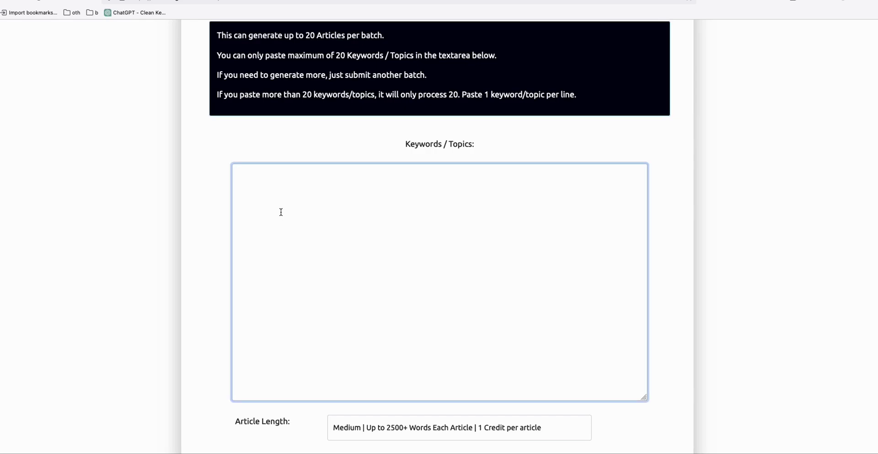
scroll(284, 218, up, 1)
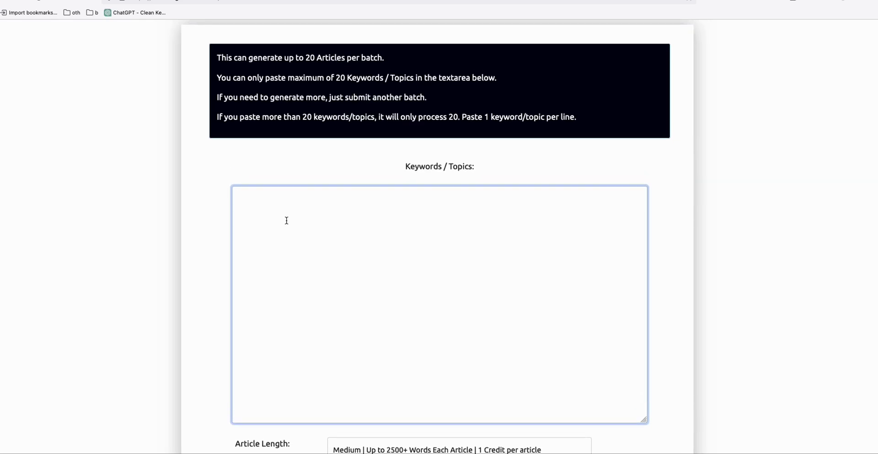
scroll(284, 215, down, 8)
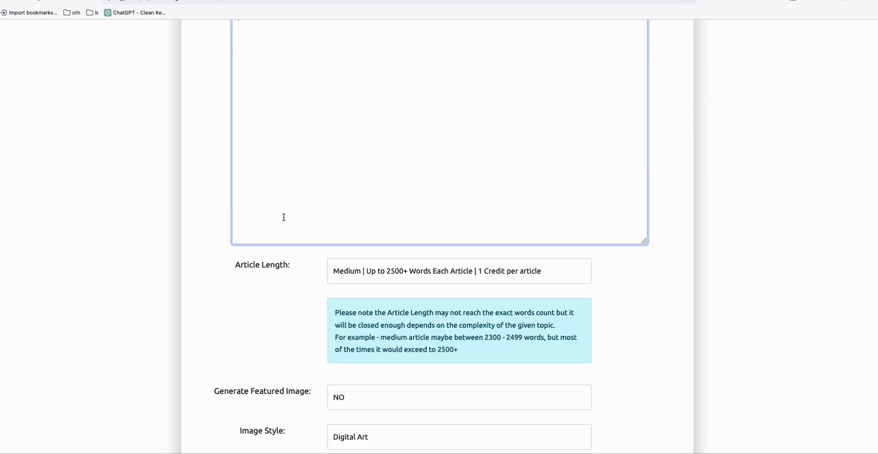
scroll(287, 364, up, 5)
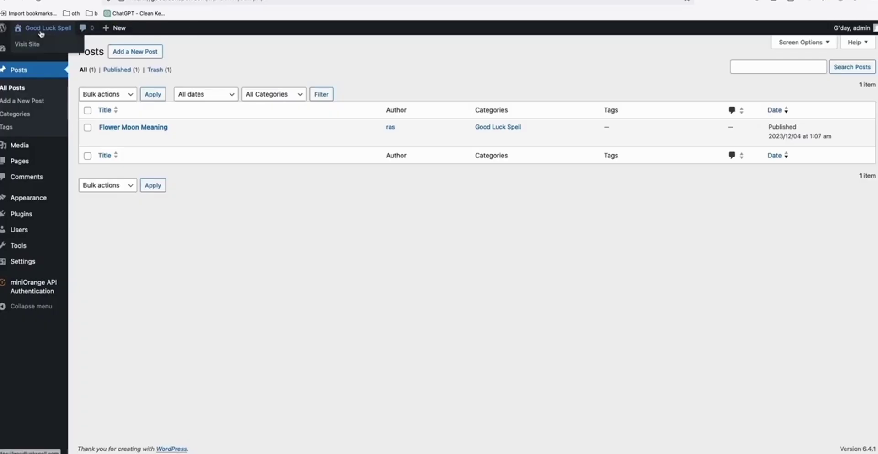
- Copy the WordPress site's link from the admin bar into the Wordpress URL field
right_click(42, 28)
click(70, 103)
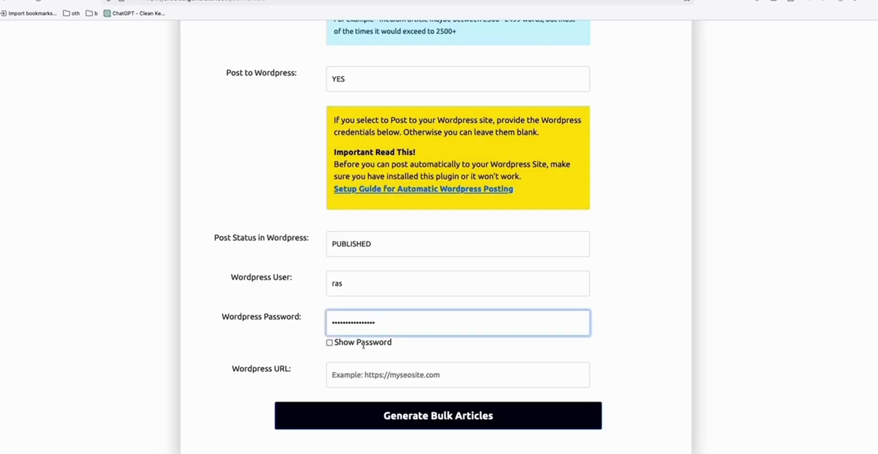
click(366, 373)
key(super+v)
- Start generating the bulk articles and go to the Generated Articles list
click(455, 416)
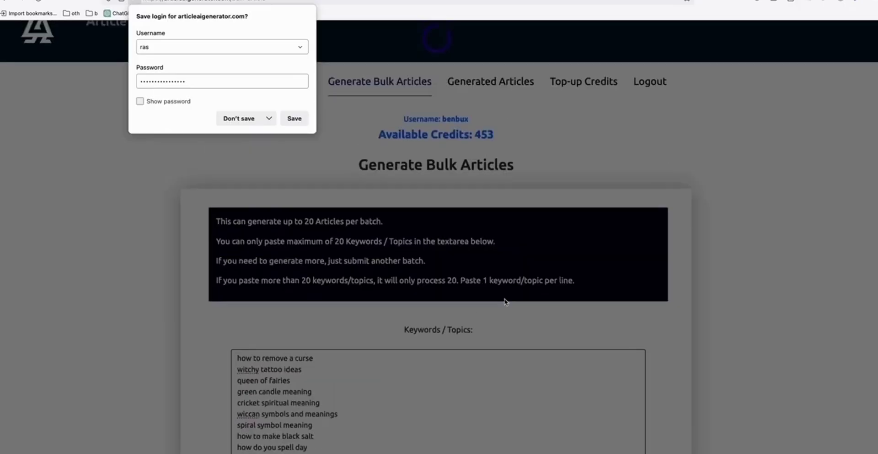
click(460, 313)
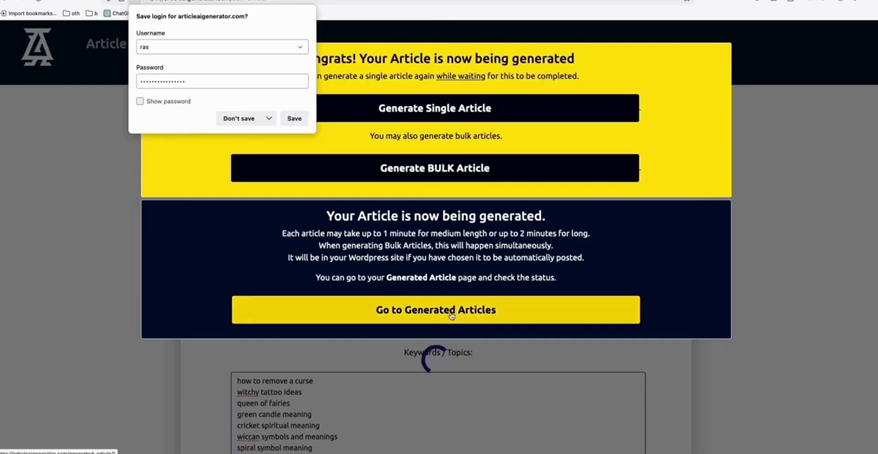
scroll(556, 238, down, 3)
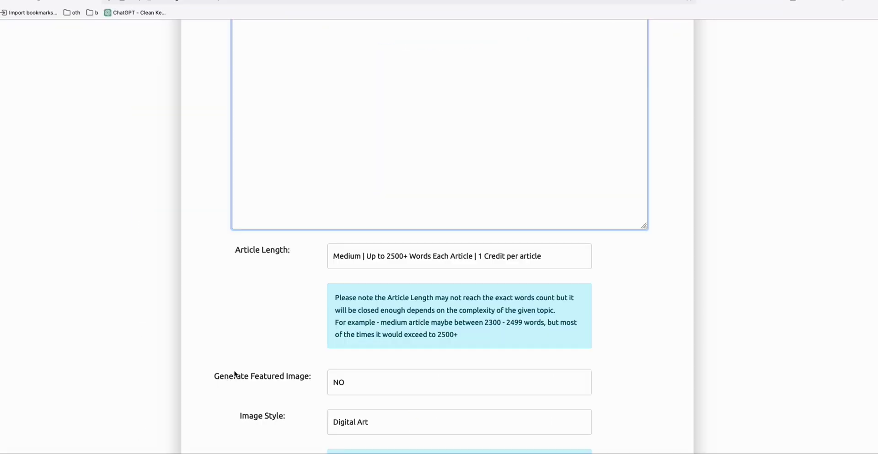
- Review the Generate Featured Image and Post to Wordpress fields, then switch to the thegoodbody spreadsheet
drag(214, 382, 280, 384)
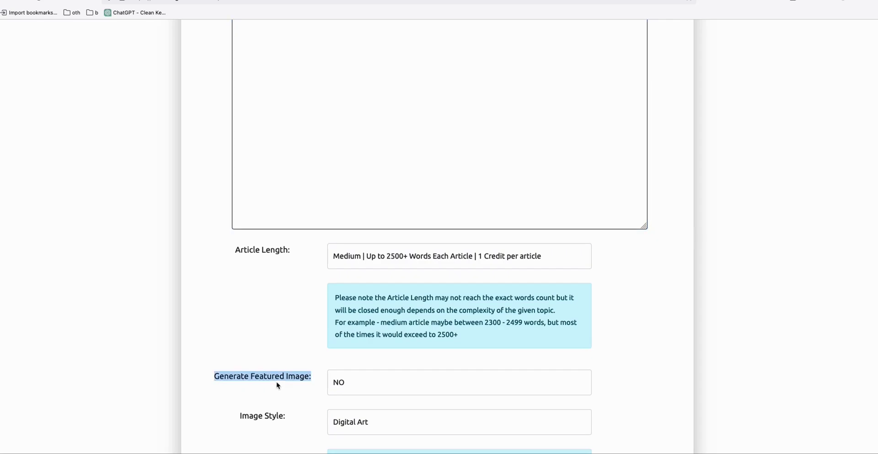
scroll(298, 383, down, 4)
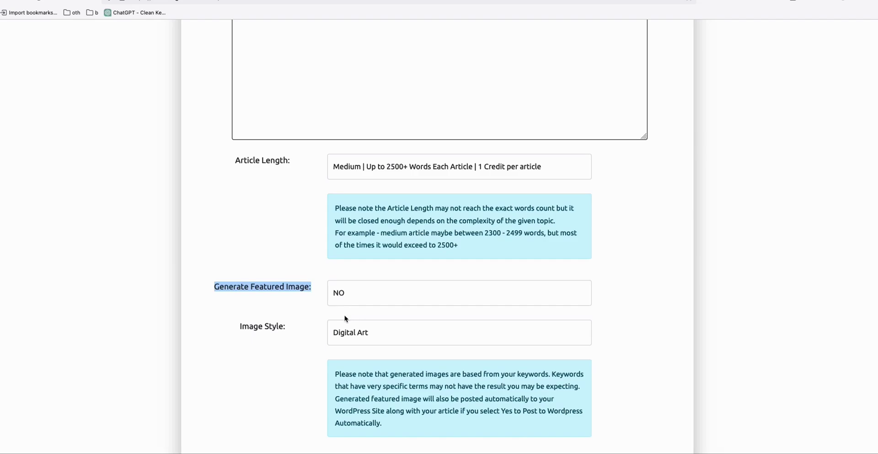
click(250, 292)
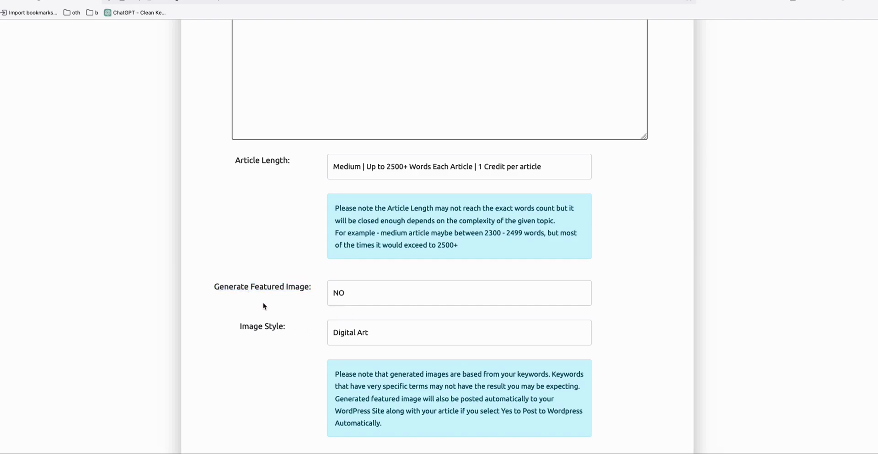
scroll(268, 306, up, 1)
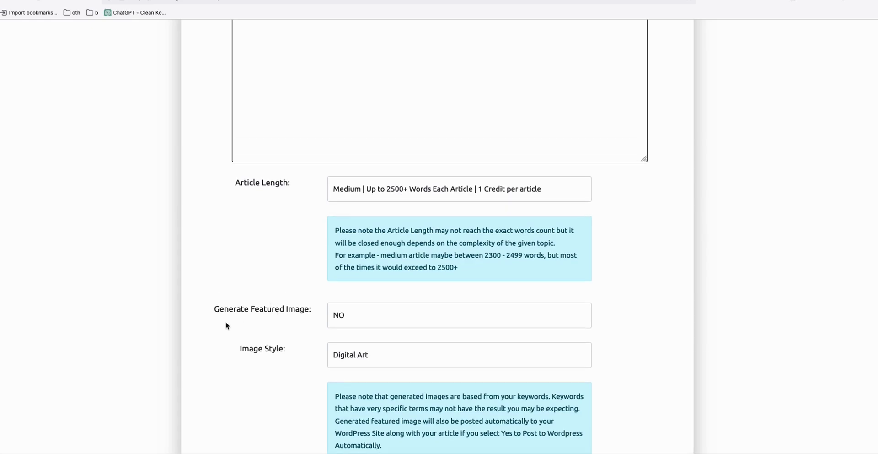
scroll(257, 315, down, 5)
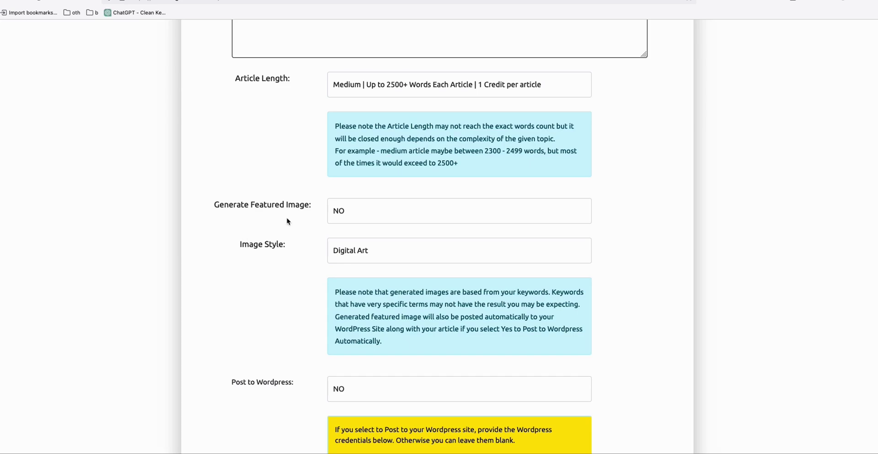
scroll(288, 221, up, 3)
click(224, 3)
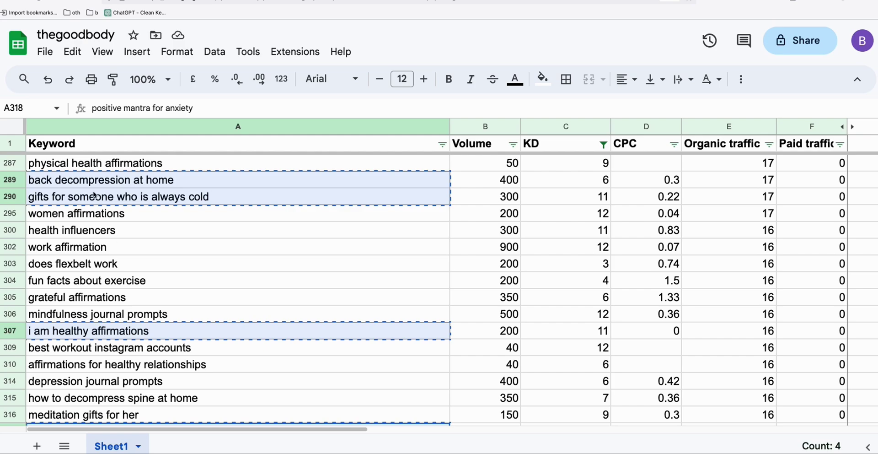
- Give the four selected keyword cells in rows 289, 290, 307 and 318 a yellow fill
scroll(102, 198, down, 3)
scroll(74, 183, up, 4)
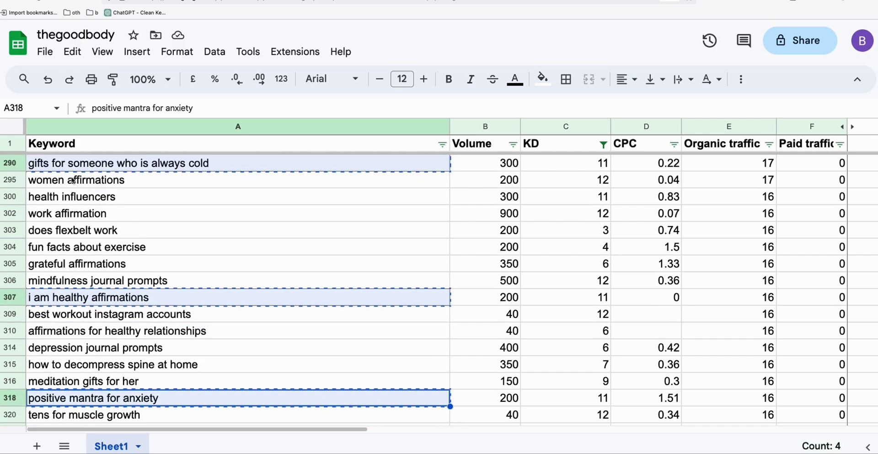
scroll(121, 255, down, 1)
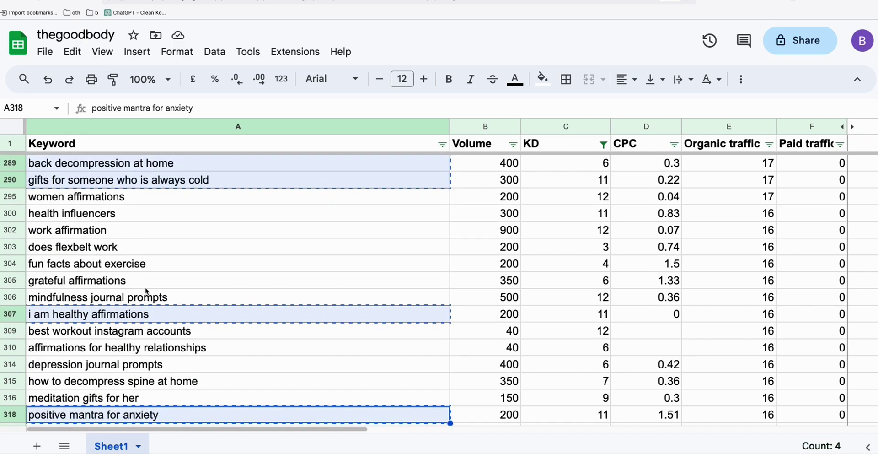
scroll(145, 292, down, 2)
click(543, 79)
click(594, 144)
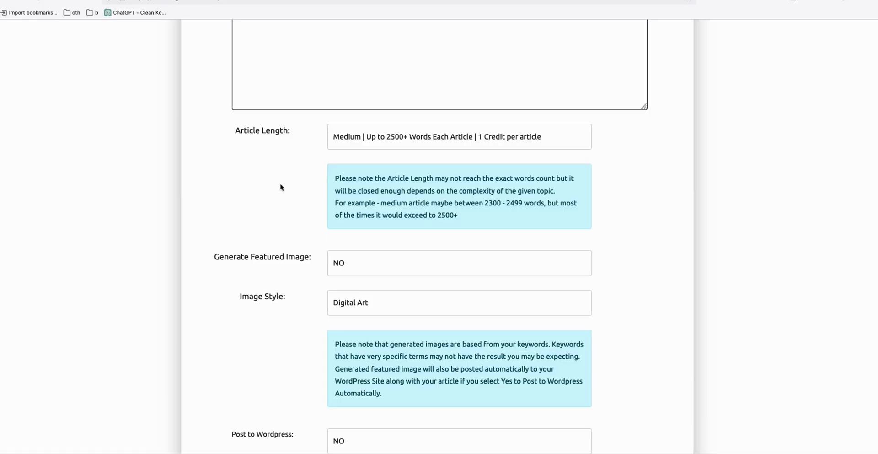
scroll(255, 200, up, 1)
scroll(254, 200, up, 5)
- Paste the four copied keywords into the Keywords / Topics box, one per line
click(294, 193)
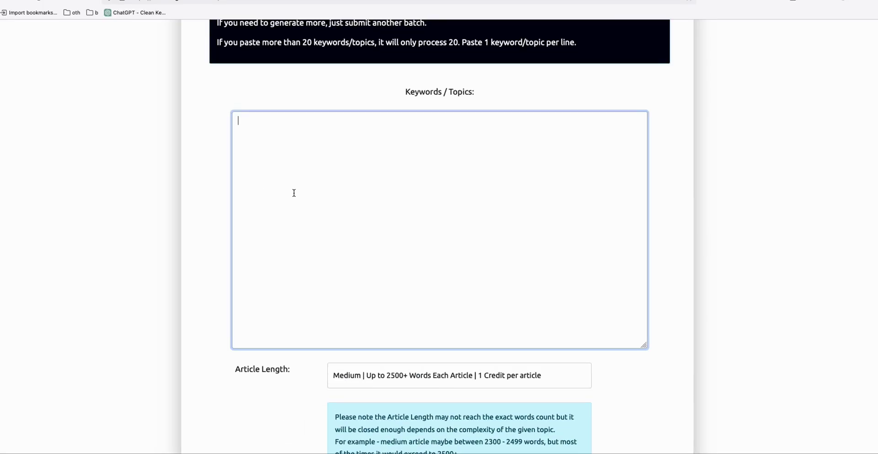
key(ctrl+v)
scroll(312, 201, up, 1)
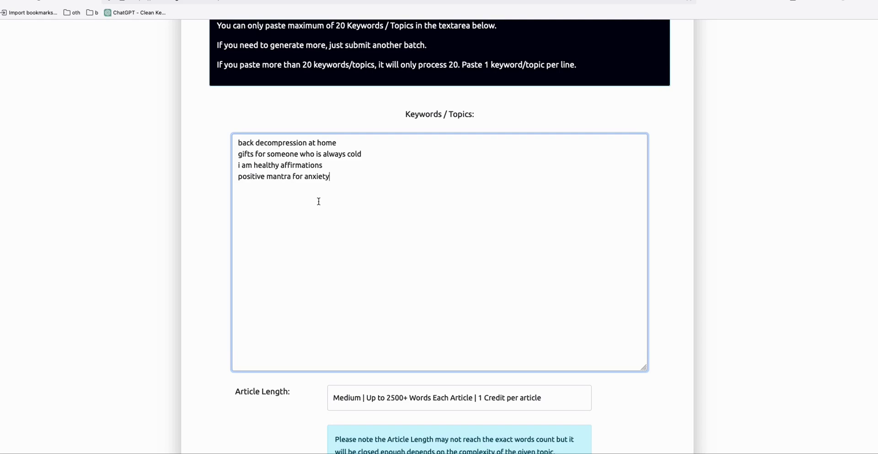
scroll(321, 201, up, 5)
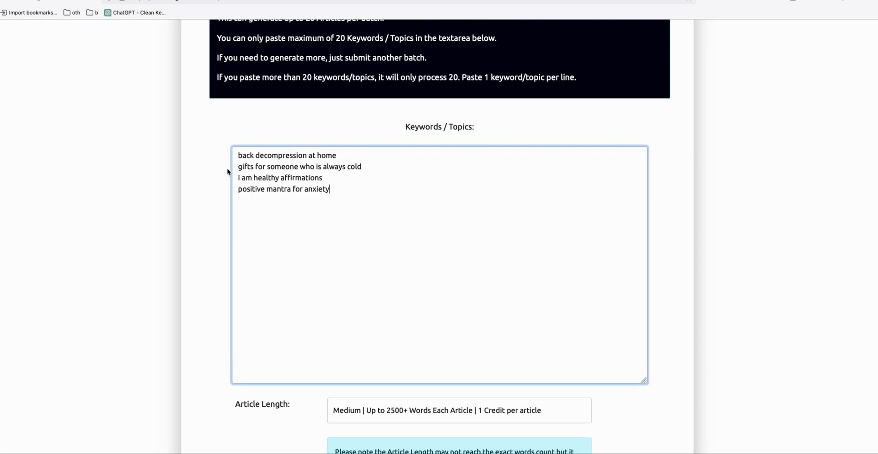
scroll(275, 215, down, 10)
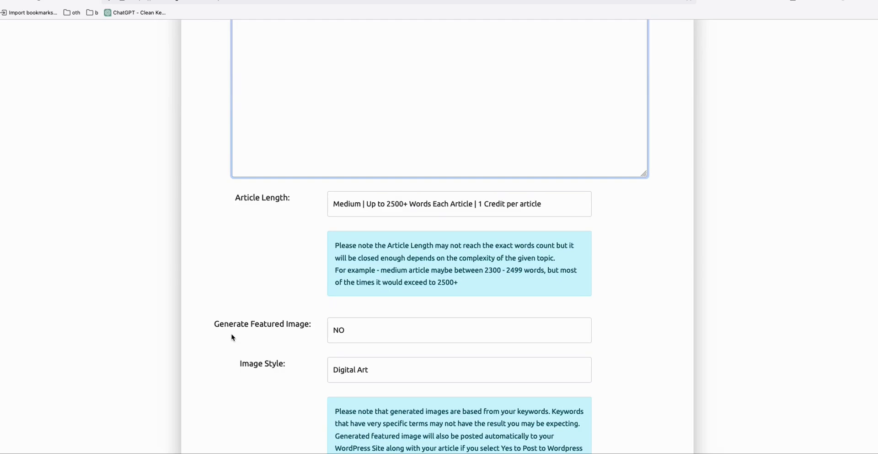
- Turn on Generate Featured Image for the bulk articles
click(338, 332)
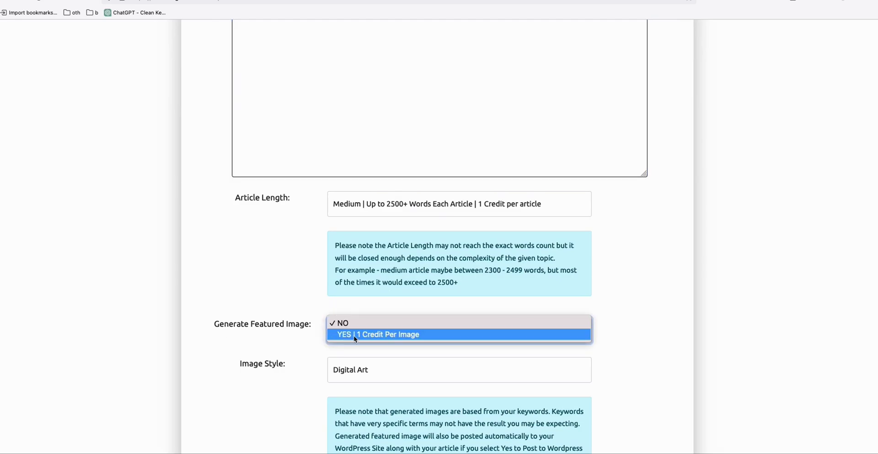
click(347, 334)
scroll(277, 343, up, 2)
scroll(278, 341, up, 6)
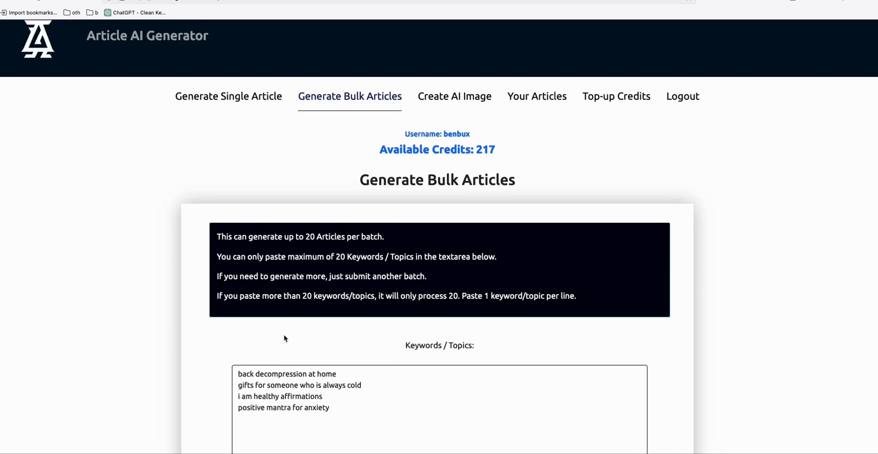
scroll(311, 333, down, 5)
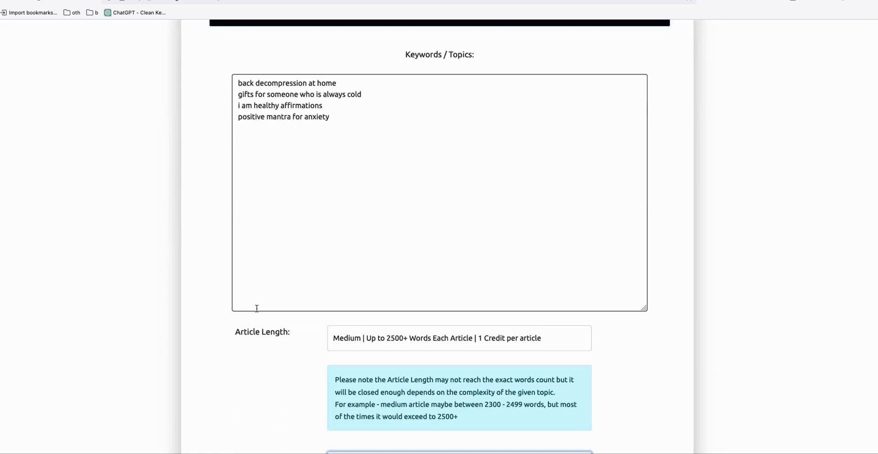
scroll(257, 308, down, 7)
- Set Post to Wordpress to YES, enter the WordPress username, and copy the site's link
click(347, 350)
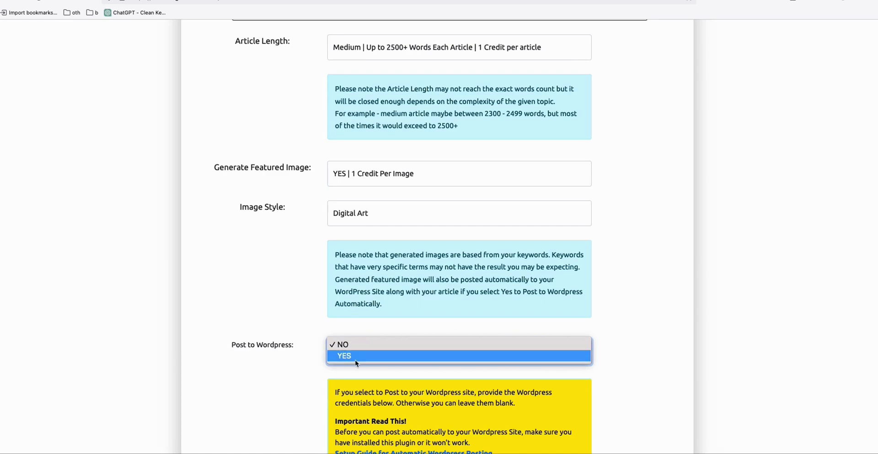
click(353, 357)
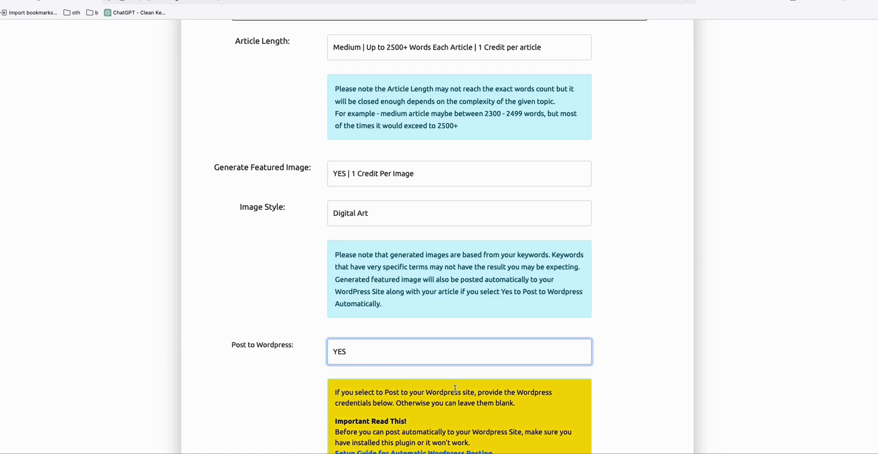
scroll(455, 388, down, 5)
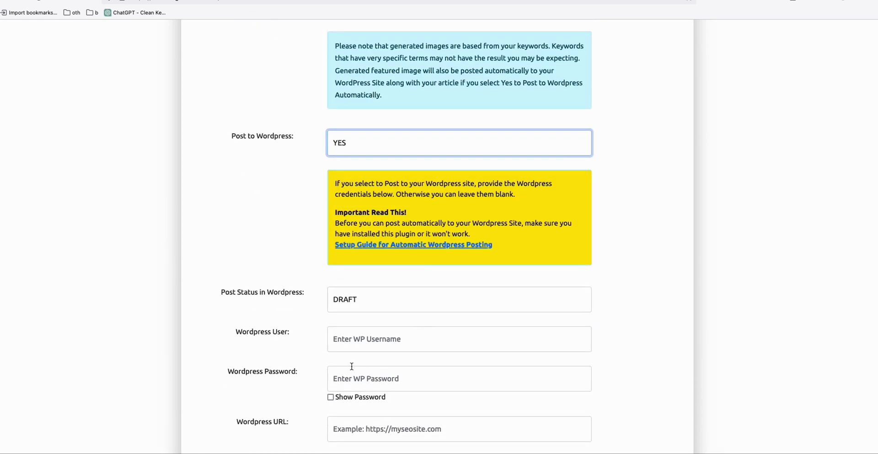
click(354, 339)
text(ras)
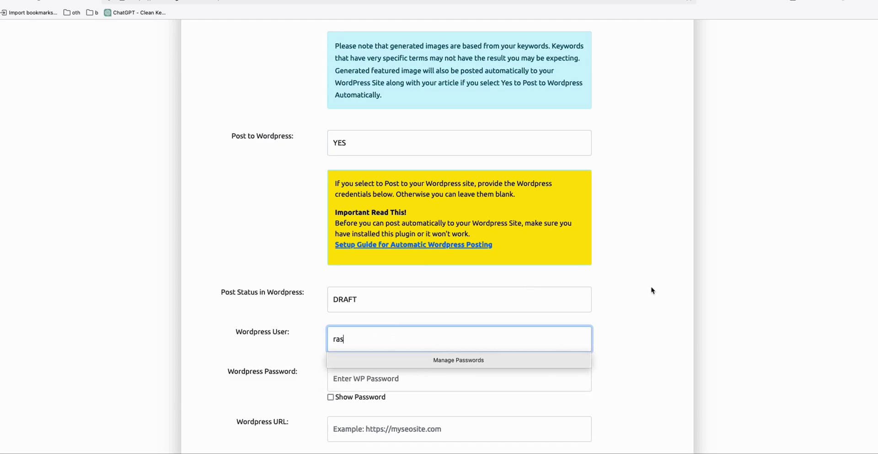
click(652, 290)
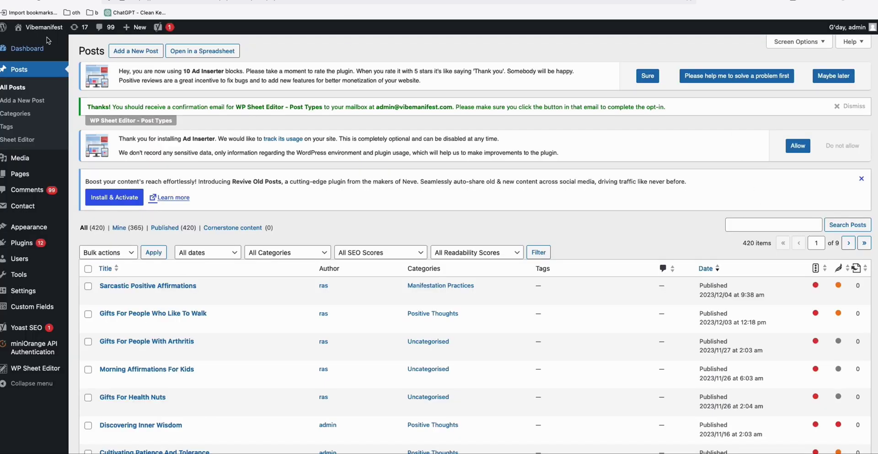
right_click(45, 26)
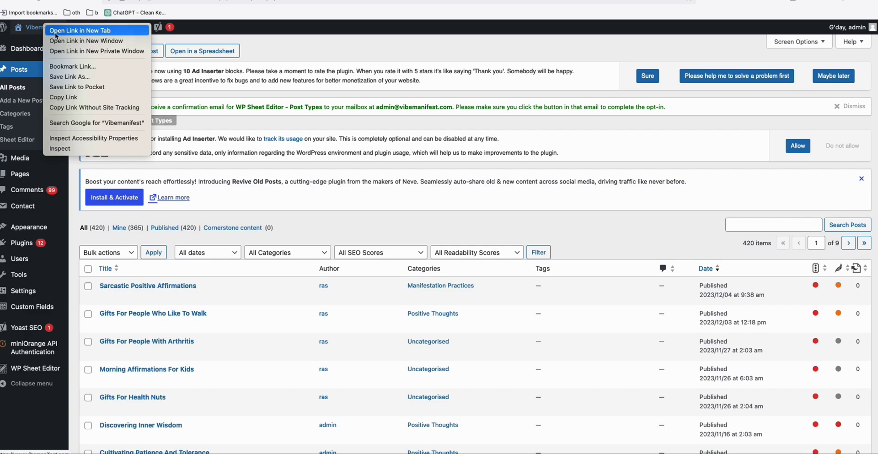
click(63, 97)
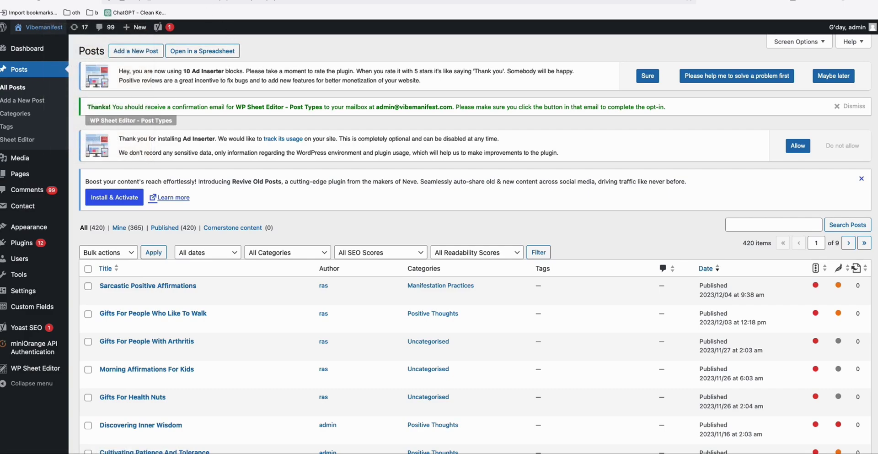
click(109, 1)
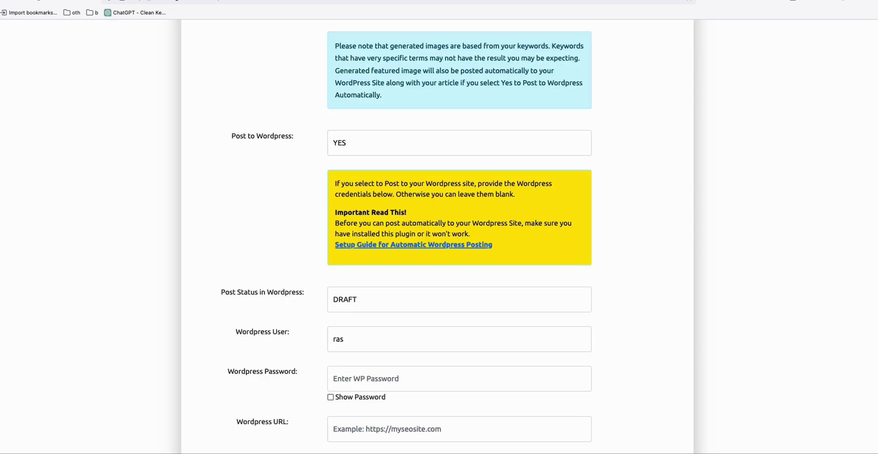
scroll(365, 341, down, 2)
click(367, 381)
key(ctrl+v)
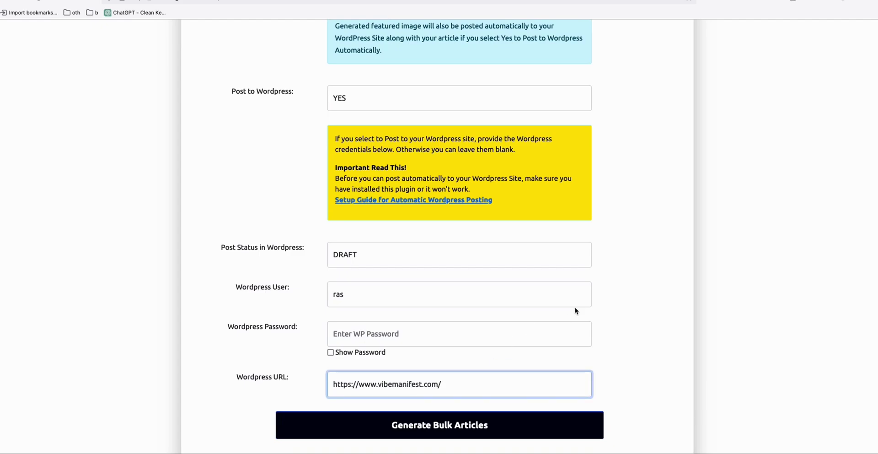
scroll(377, 223, up, 6)
scroll(376, 223, up, 5)
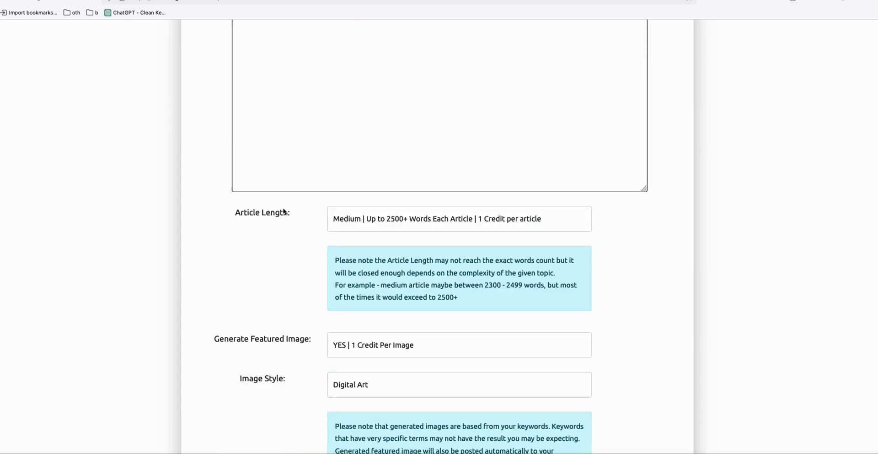
scroll(262, 353, up, 5)
scroll(313, 239, down, 15)
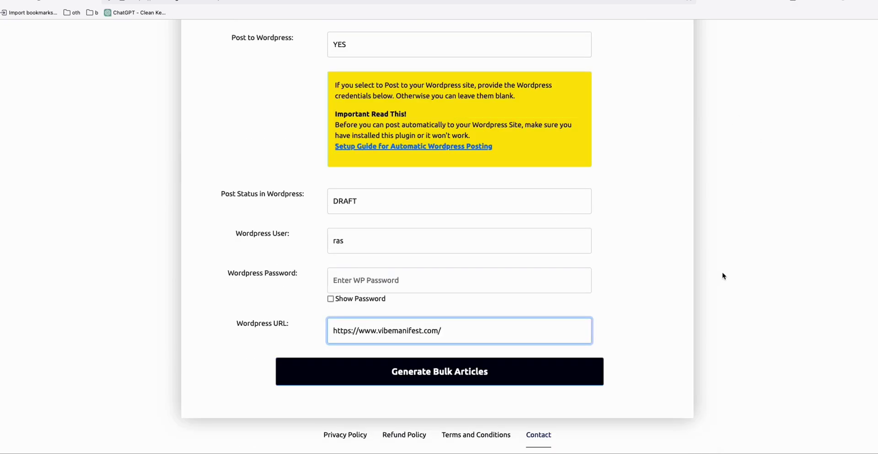
- Fill in the saved WordPress password and start generating the bulk articles
click(361, 275)
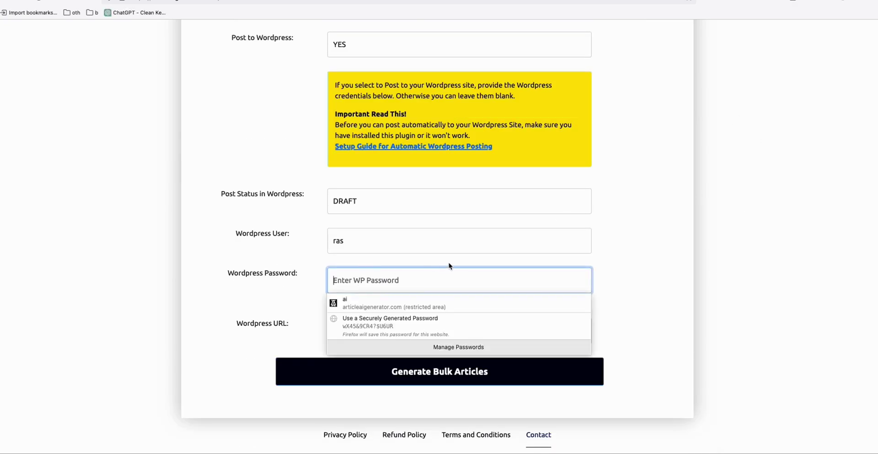
key(ctrl+v)
scroll(676, 290, up, 1)
scroll(676, 290, up, 8)
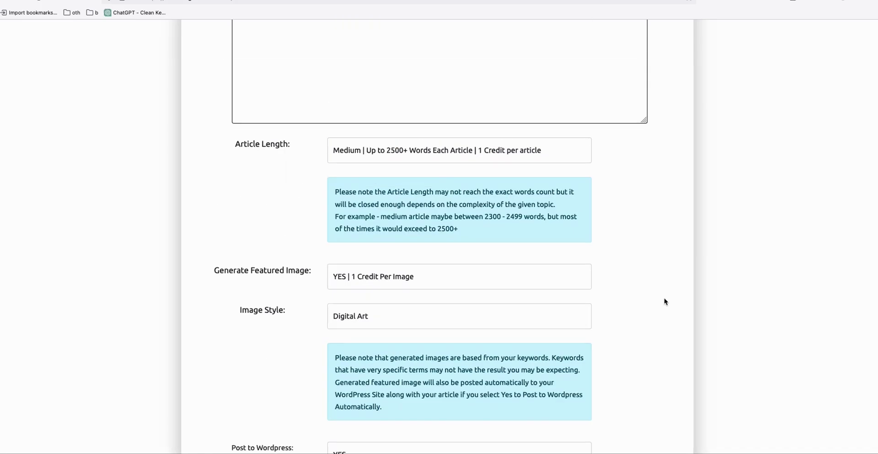
scroll(666, 309, up, 5)
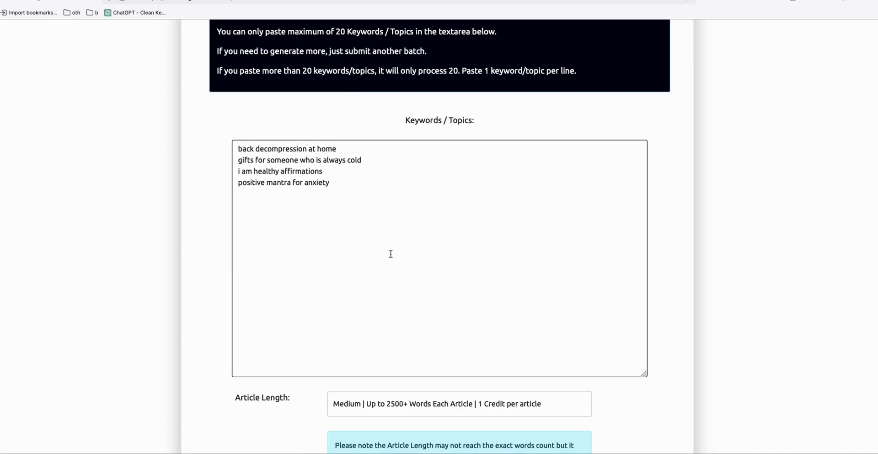
scroll(390, 253, down, 8)
scroll(320, 316, up, 4)
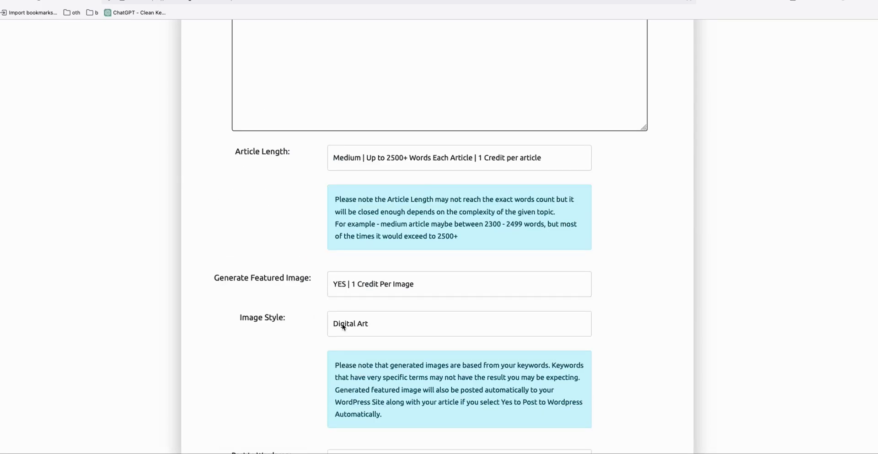
scroll(304, 316, down, 10)
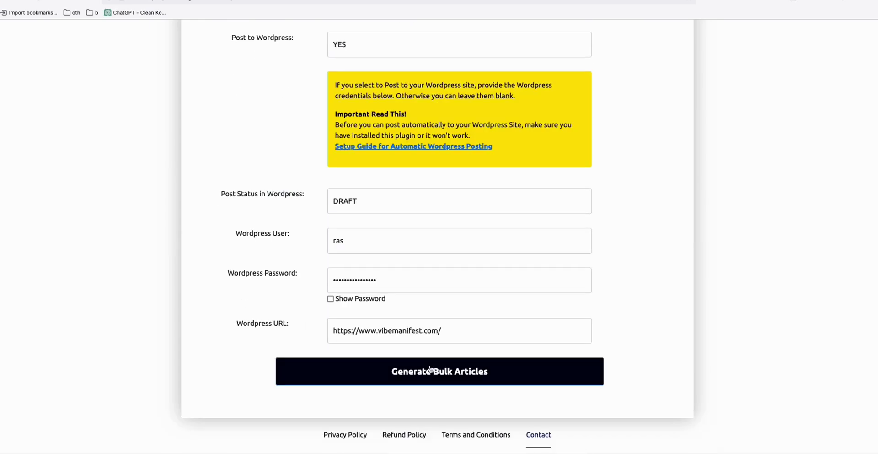
click(430, 370)
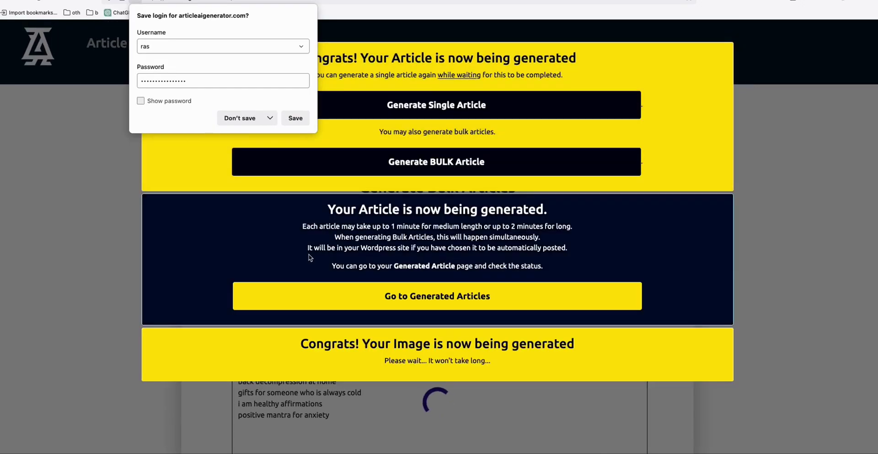
- Show the Generated Articles table with four new articles, one Generating and three Queued
click(440, 300)
scroll(536, 274, down, 3)
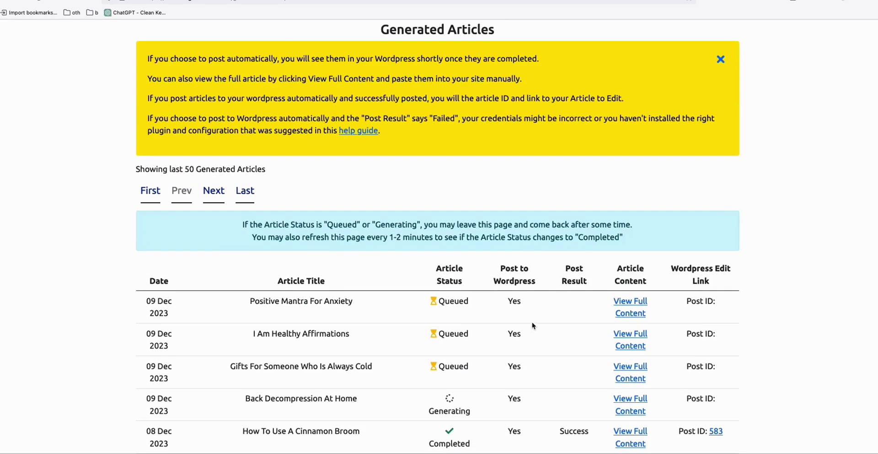
scroll(510, 348, down, 1)
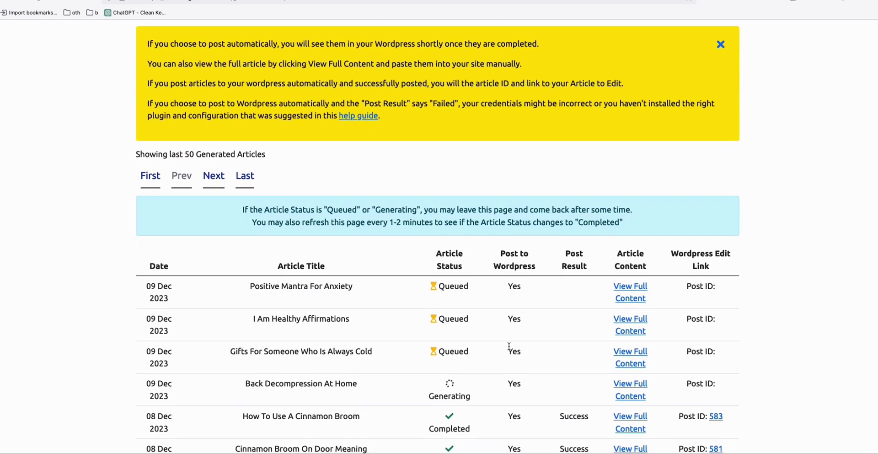
- Open the full content of the How To Use A Cinnamon Broom article
drag(246, 419, 307, 418)
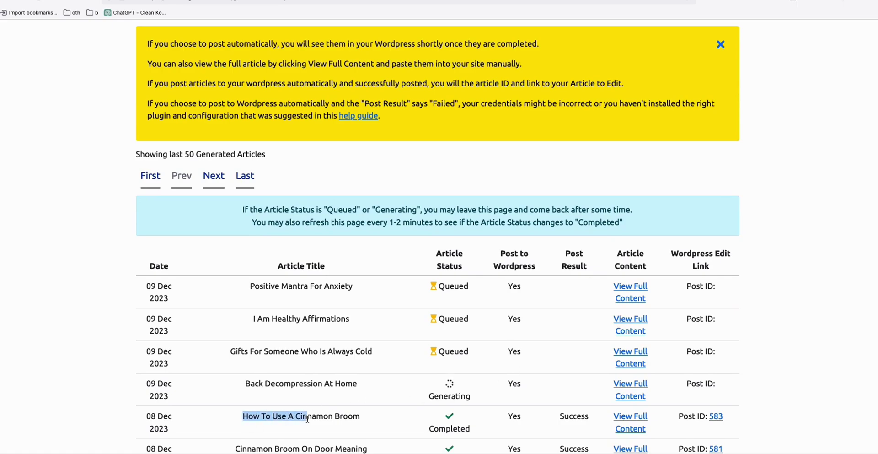
click(322, 418)
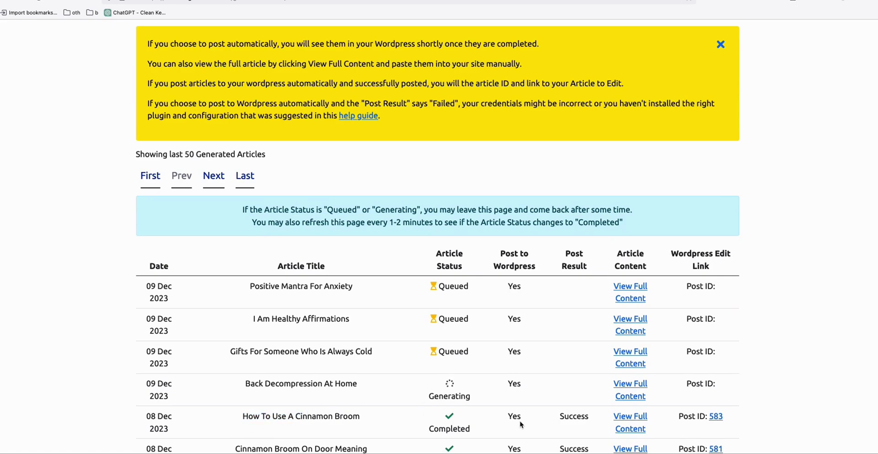
click(623, 422)
scroll(407, 235, down, 5)
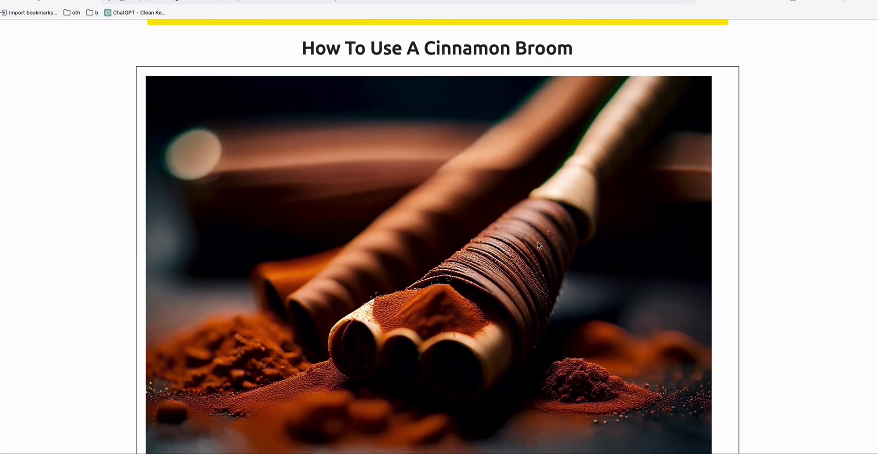
scroll(456, 254, down, 3)
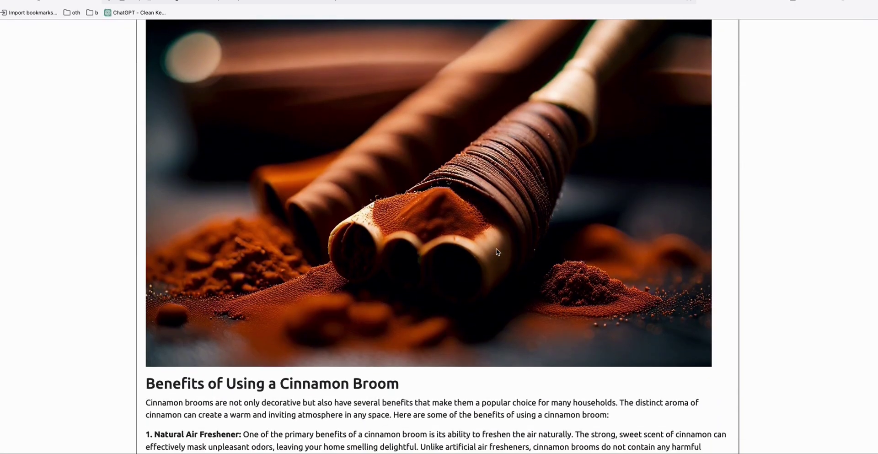
- Scroll through the article's AI image and text down to its Success draft post result
right_click(439, 198)
click(396, 160)
scroll(411, 188, down, 1)
scroll(410, 196, down, 5)
drag(145, 195, 324, 287)
scroll(296, 278, down, 1)
scroll(298, 280, down, 8)
scroll(324, 287, down, 2)
scroll(324, 287, up, 15)
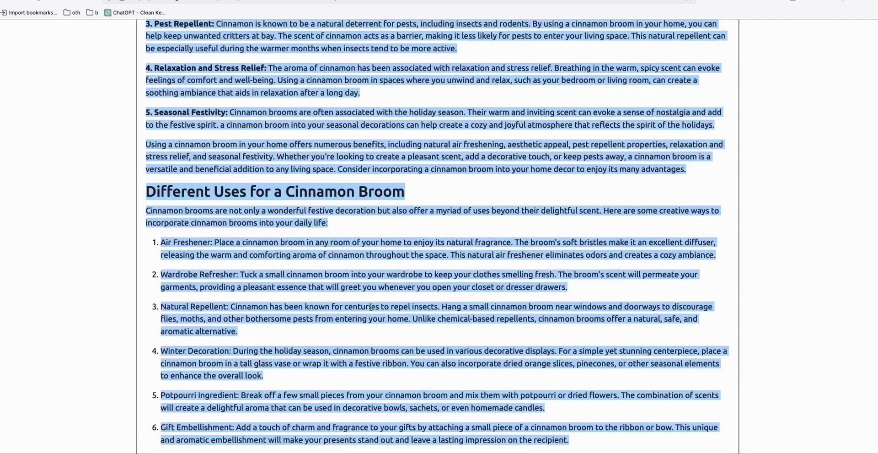
scroll(373, 305, up, 5)
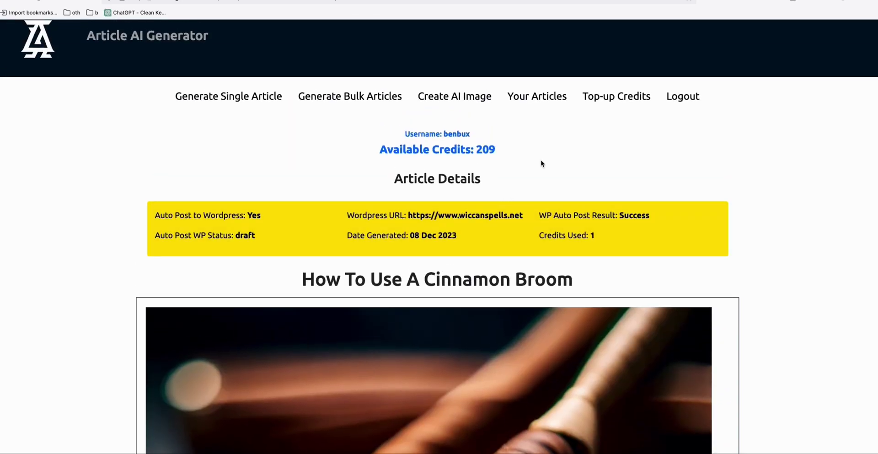
- Open the completed Back Decompression At Home article in WordPress via its Post ID link
scroll(600, 172, down, 4)
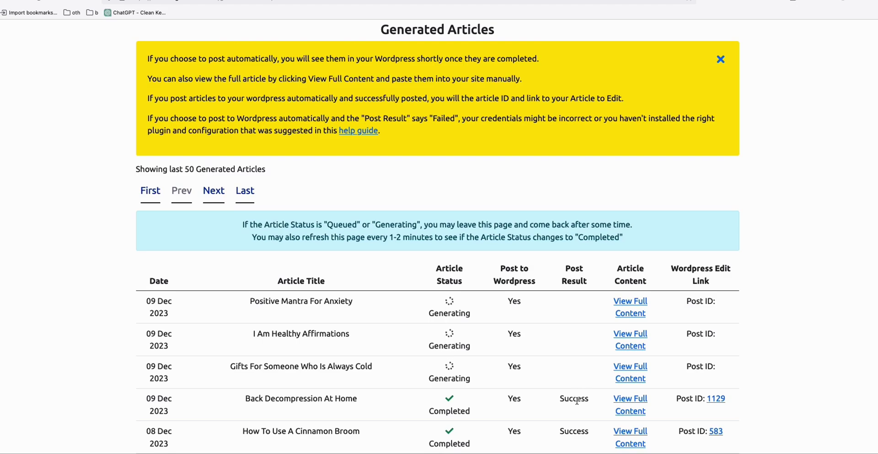
drag(247, 398, 479, 408)
click(359, 399)
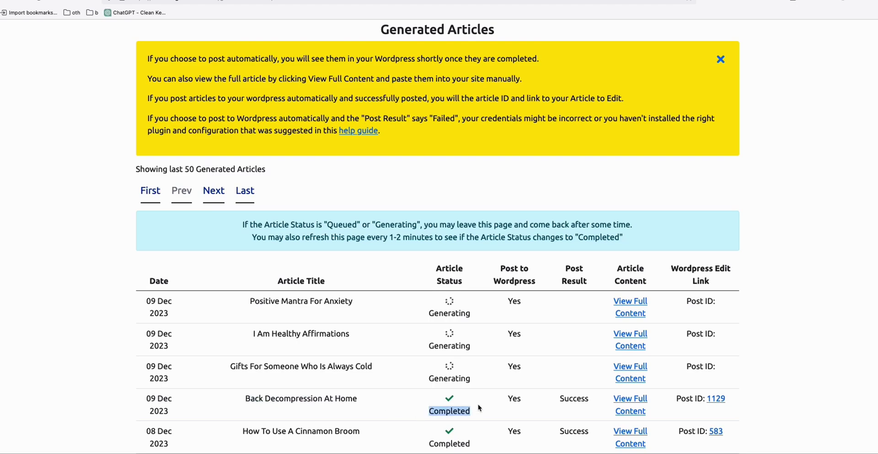
click(716, 400)
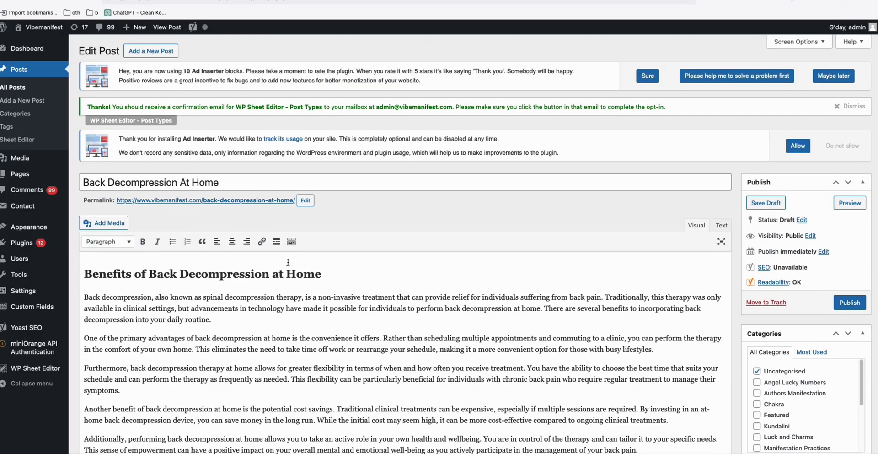
- Scroll the Back Decompression At Home edit page to inspect its Featured image box
scroll(168, 269, down, 3)
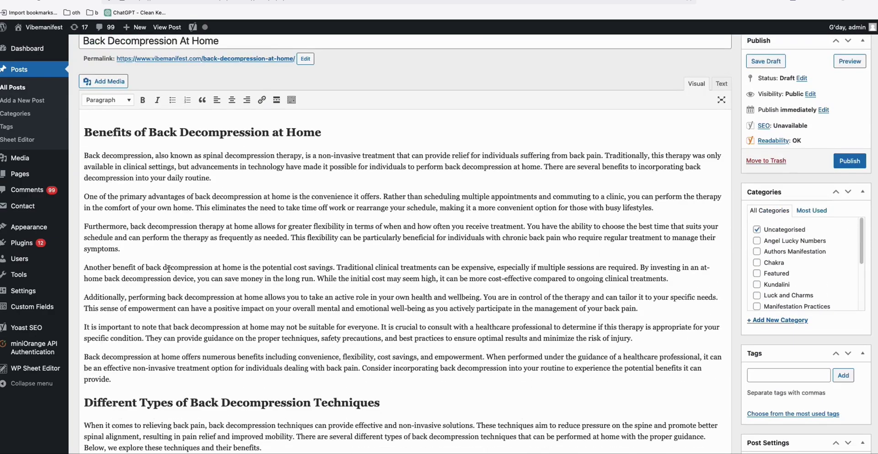
scroll(82, 139, up, 2)
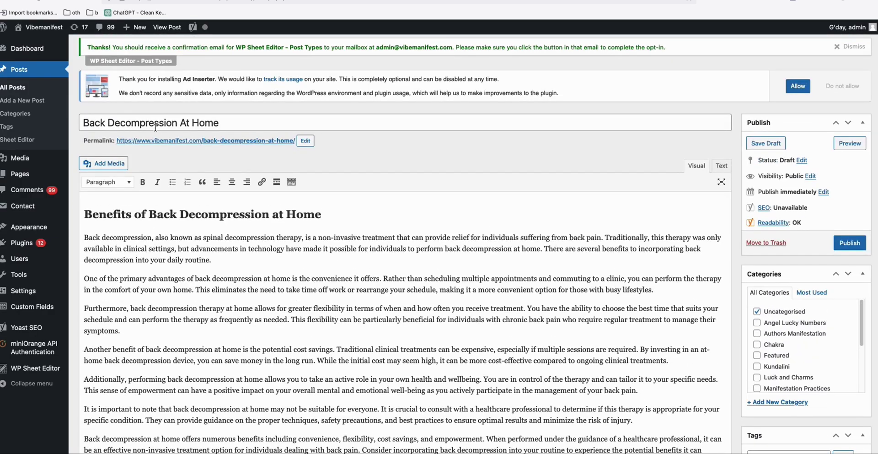
scroll(237, 253, down, 7)
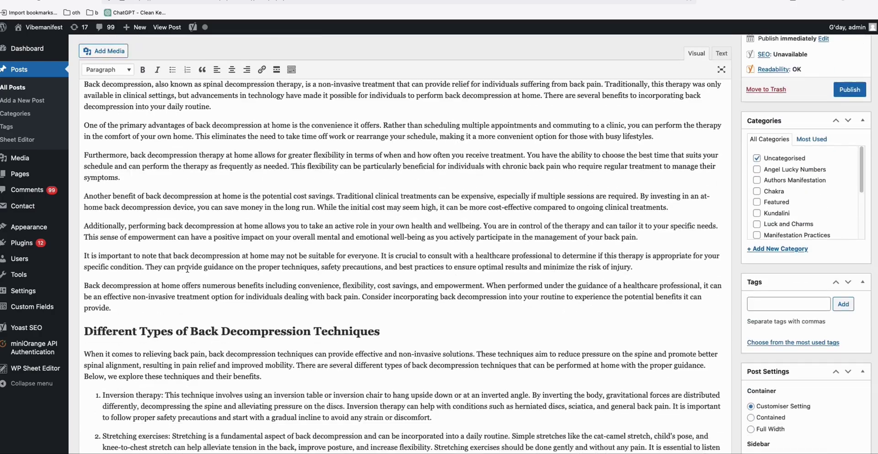
scroll(189, 267, down, 4)
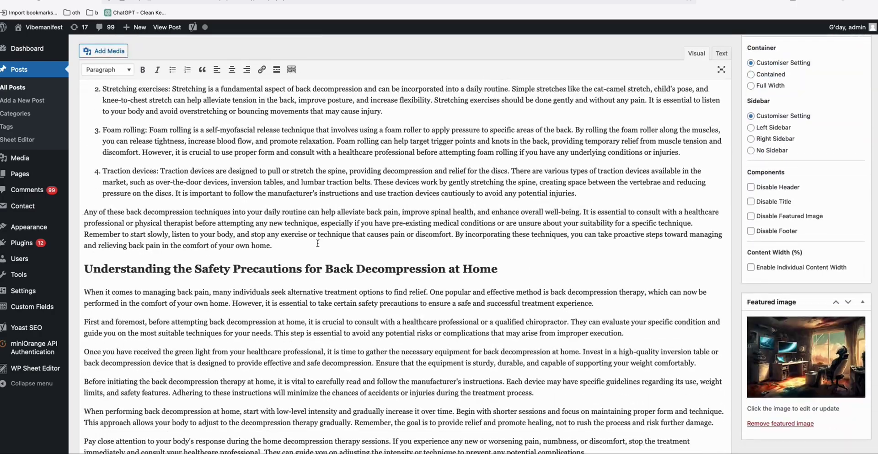
scroll(574, 325, up, 11)
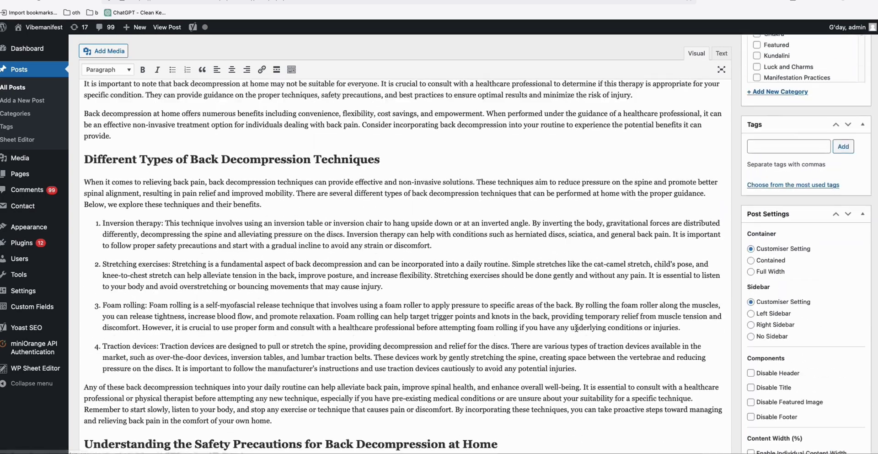
scroll(574, 325, down, 10)
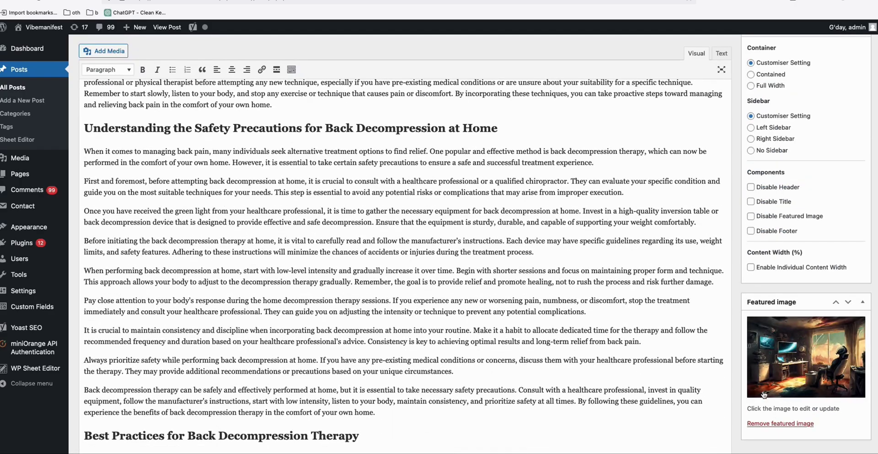
scroll(420, 265, up, 4)
scroll(421, 265, up, 8)
- Open the post's permalink in a new tab, review the public page, then return to the articles list
right_click(252, 200)
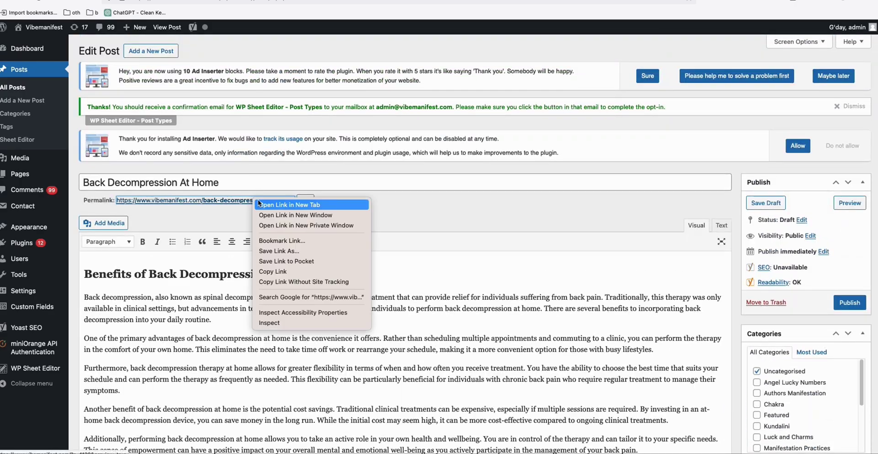
click(259, 205)
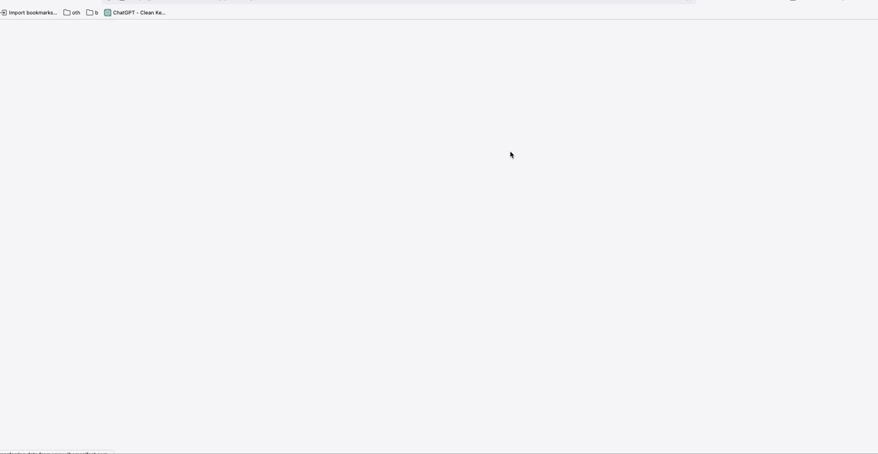
scroll(453, 155, down, 4)
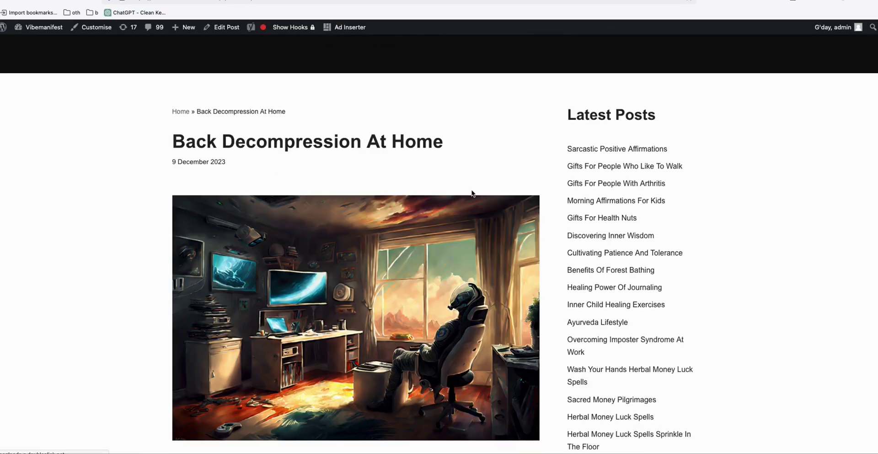
scroll(473, 198, down, 3)
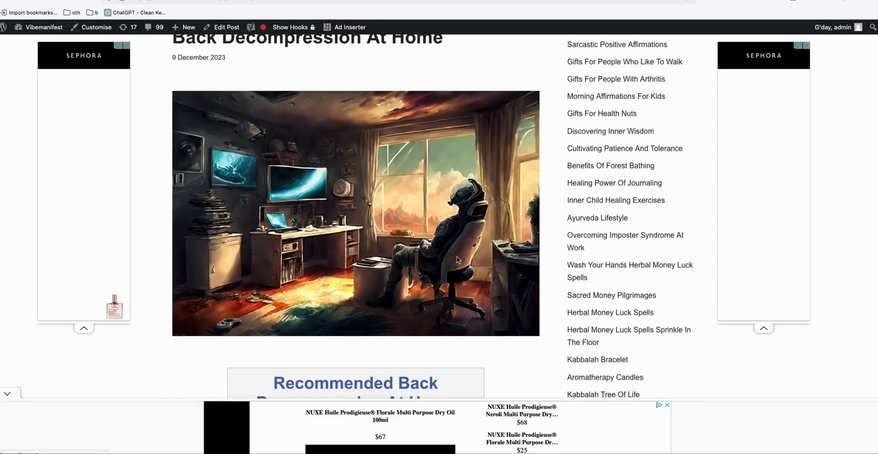
scroll(456, 260, down, 5)
scroll(399, 258, up, 5)
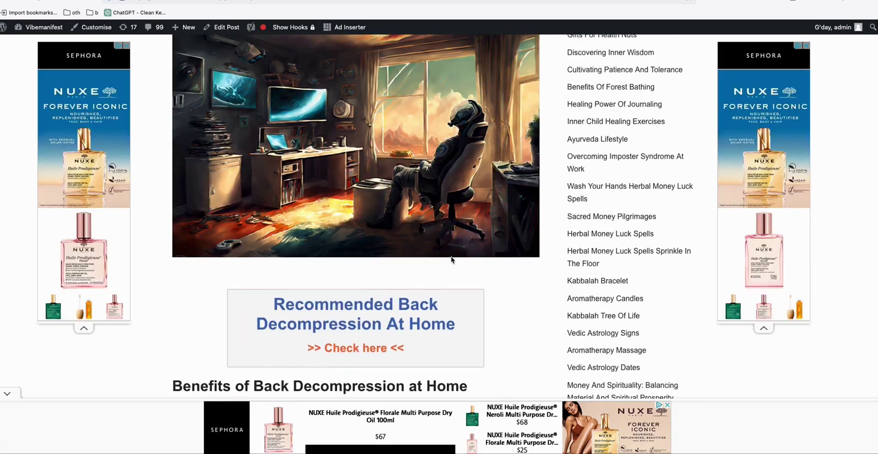
scroll(403, 238, up, 1)
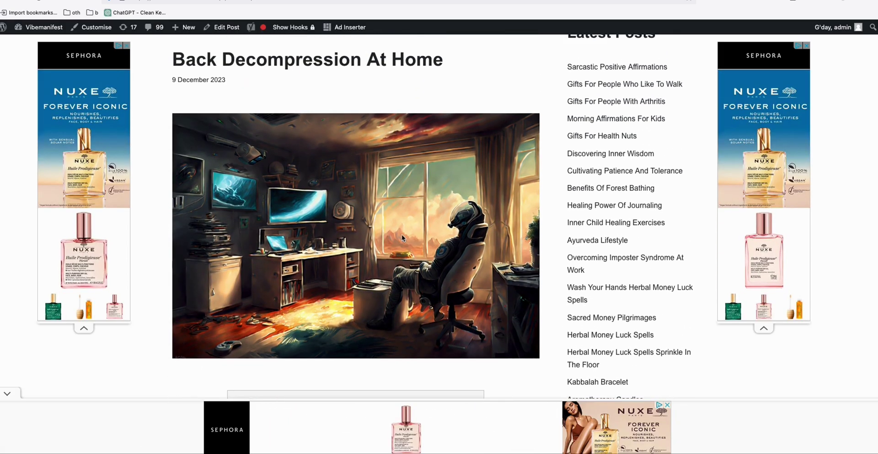
key(ctrl+Tab)
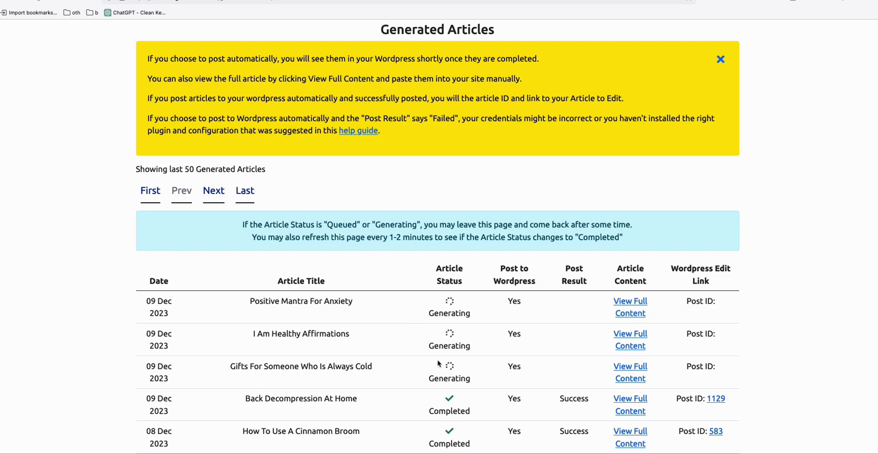
- Refresh the articles list and read the full Gifts For Someone Who Is Always Cold article
key(super+r)
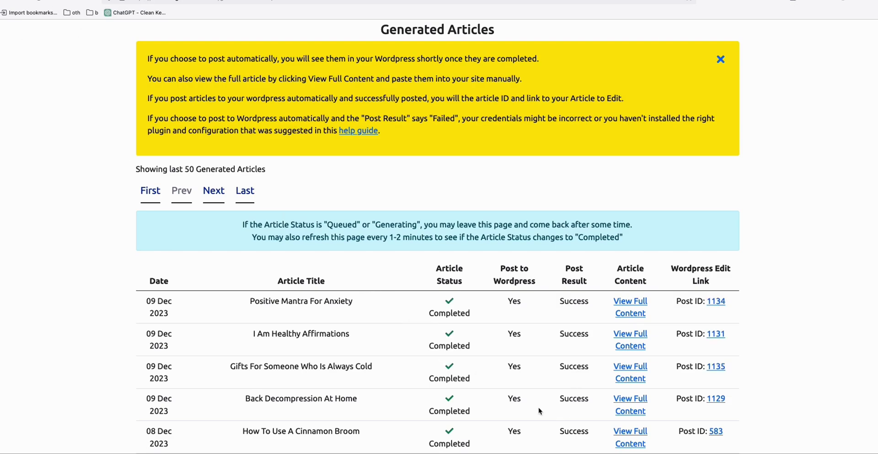
click(630, 372)
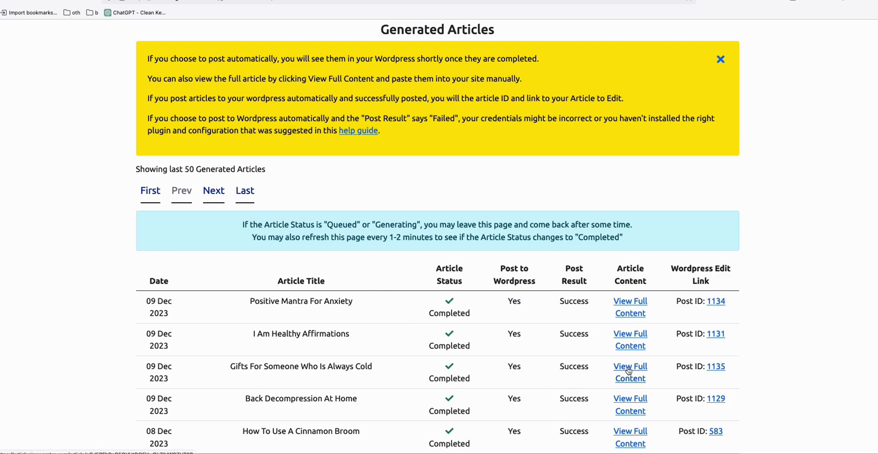
scroll(386, 233, down, 5)
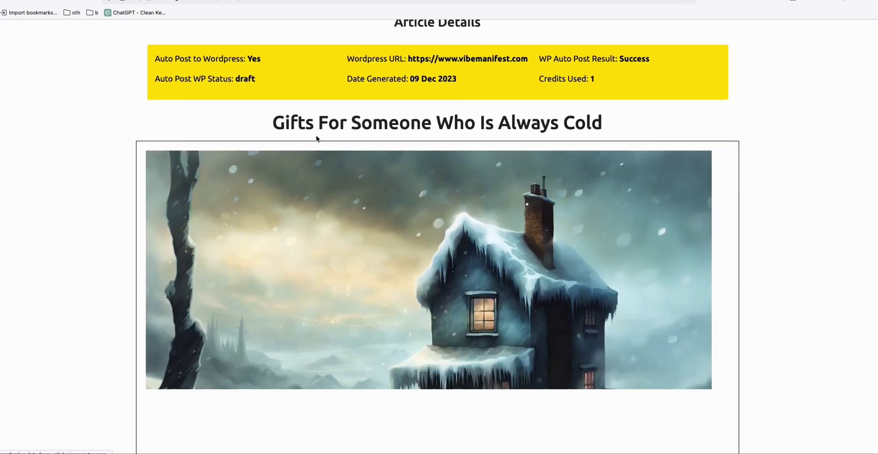
scroll(511, 203, down, 2)
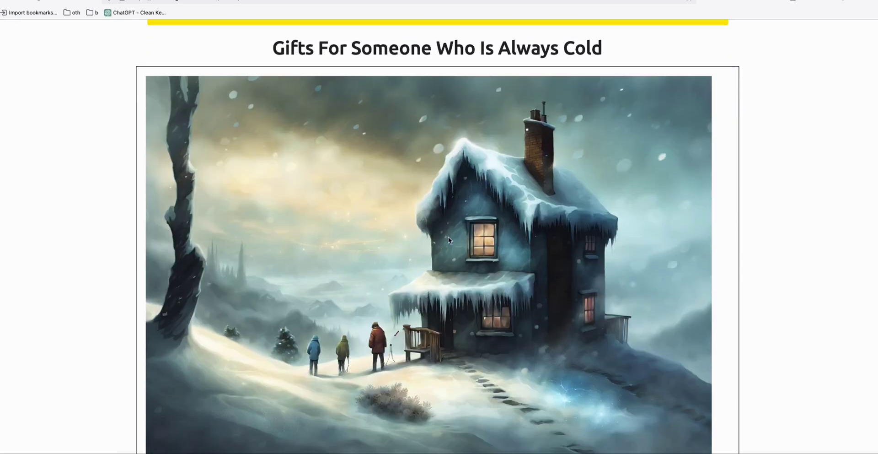
scroll(478, 244, down, 3)
scroll(484, 245, down, 15)
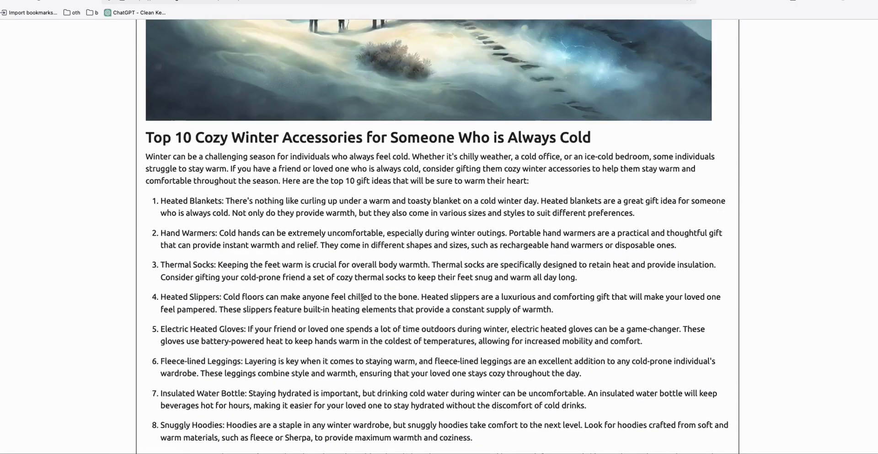
scroll(256, 256, up, 20)
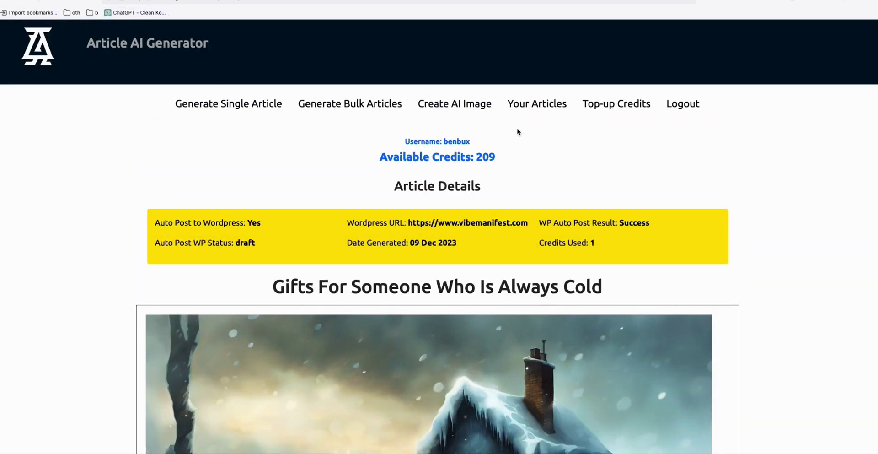
- Return to Your Articles and open post 1134, Positive Mantra For Anxiety, in WordPress
click(530, 107)
scroll(562, 220, down, 5)
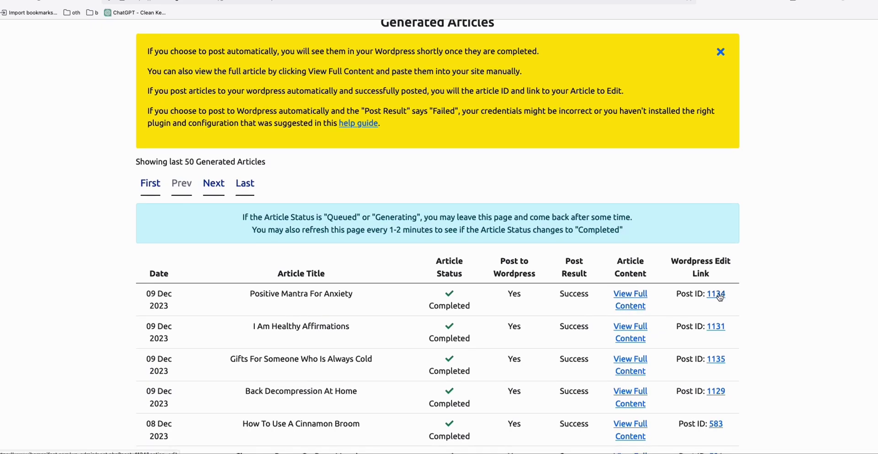
click(717, 299)
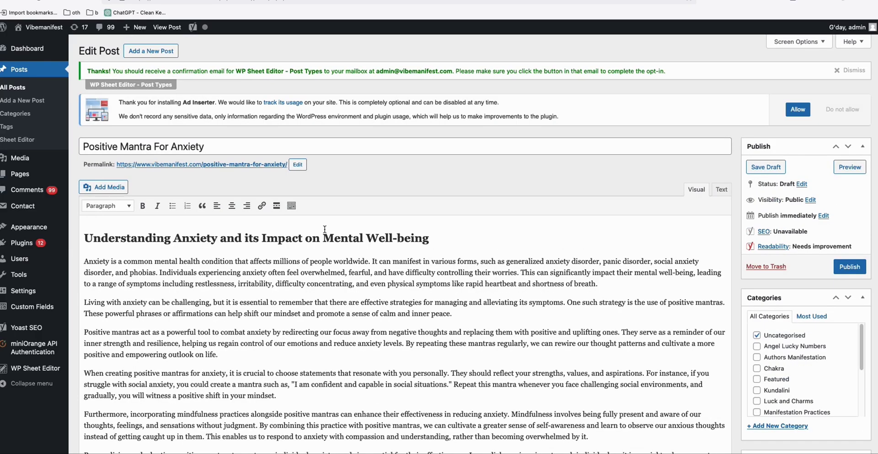
- Open the Positive Mantra For Anxiety permalink in a new tab, review it, and return to Article AI Generator
scroll(305, 220, down, 15)
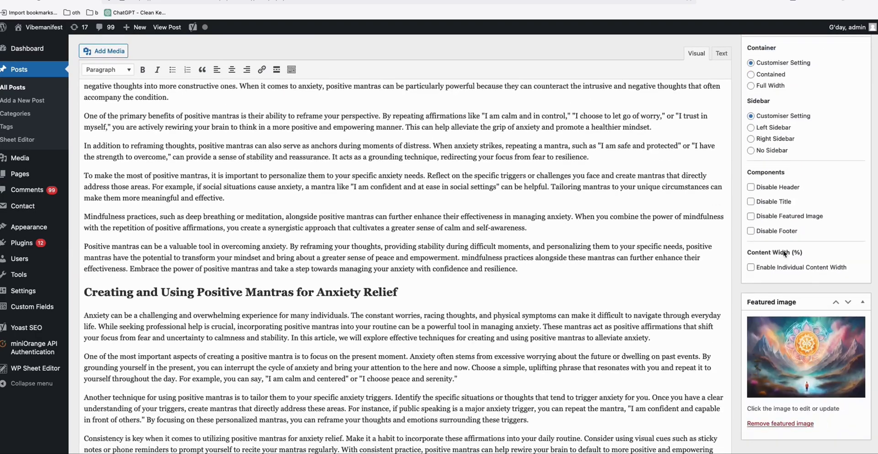
scroll(528, 277, up, 15)
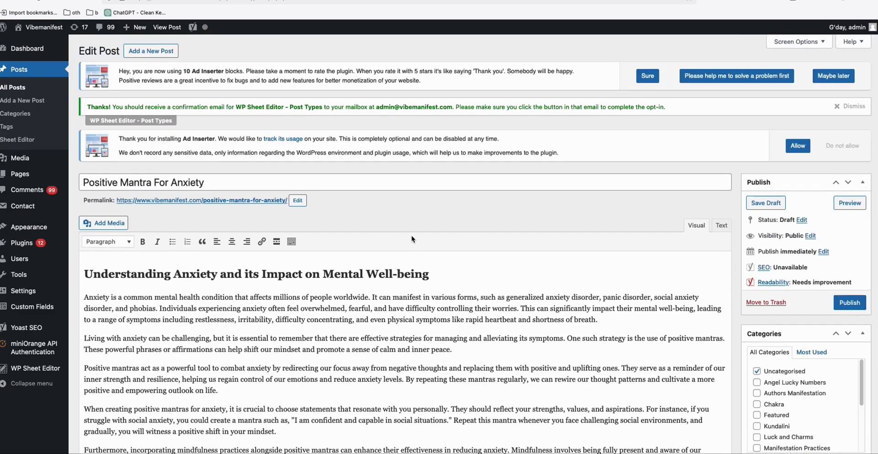
right_click(245, 206)
click(246, 208)
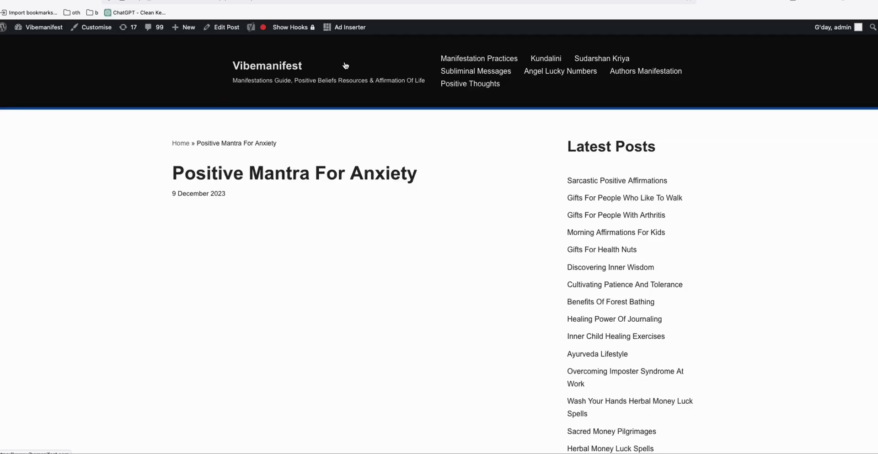
scroll(373, 305, down, 7)
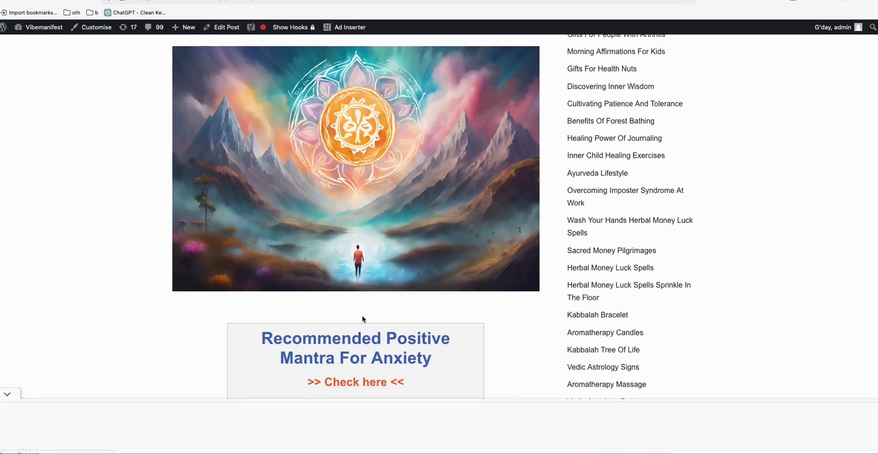
scroll(375, 268, down, 6)
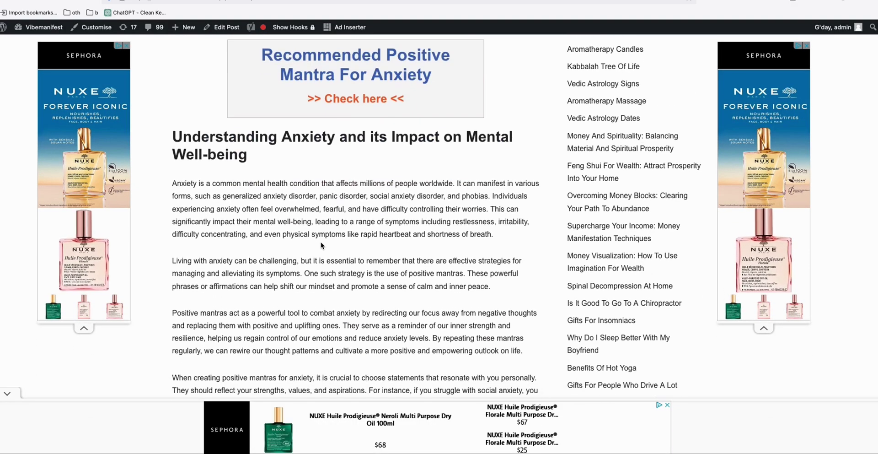
key(ctrl+shift+Tab)
scroll(280, 192, up, 4)
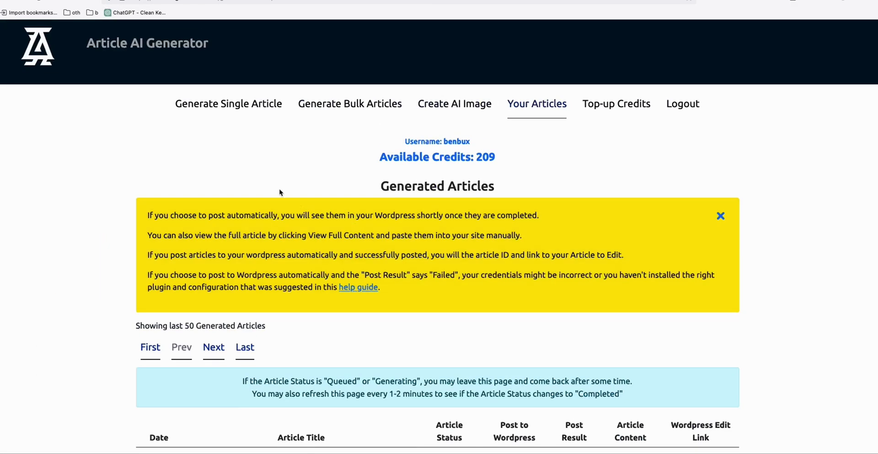
- On the Generate Bulk Articles form, change the Image Style from Digital Art to Photographic
click(330, 102)
scroll(361, 211, down, 9)
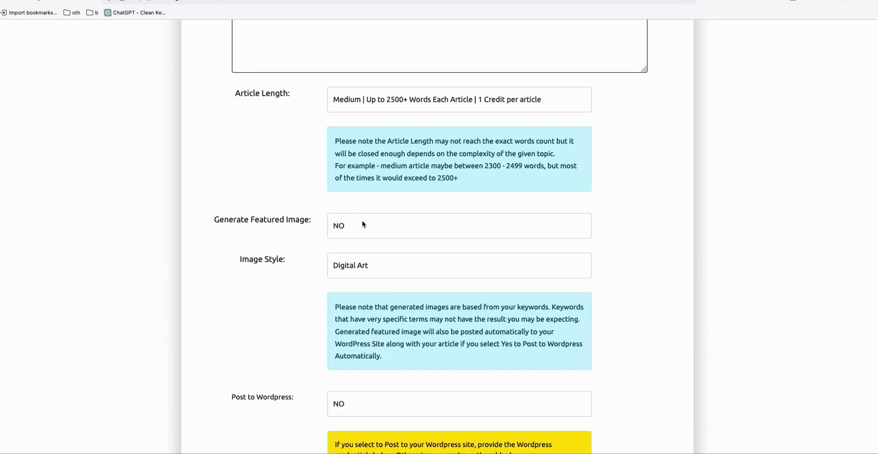
click(367, 267)
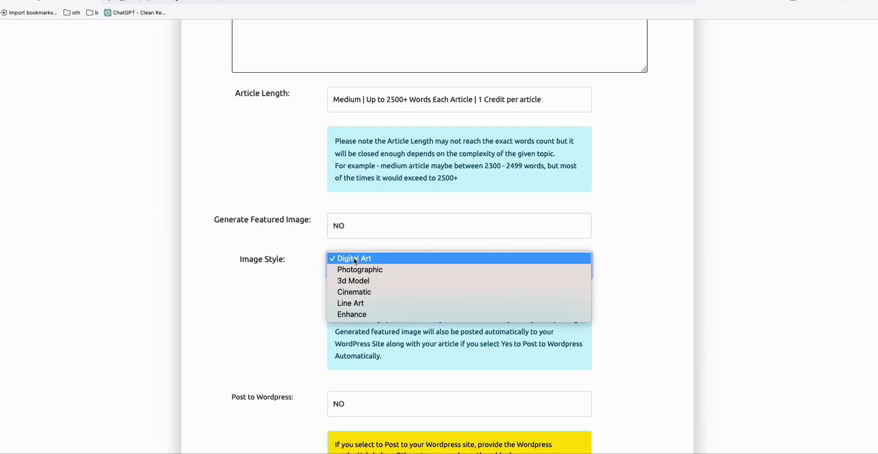
click(291, 280)
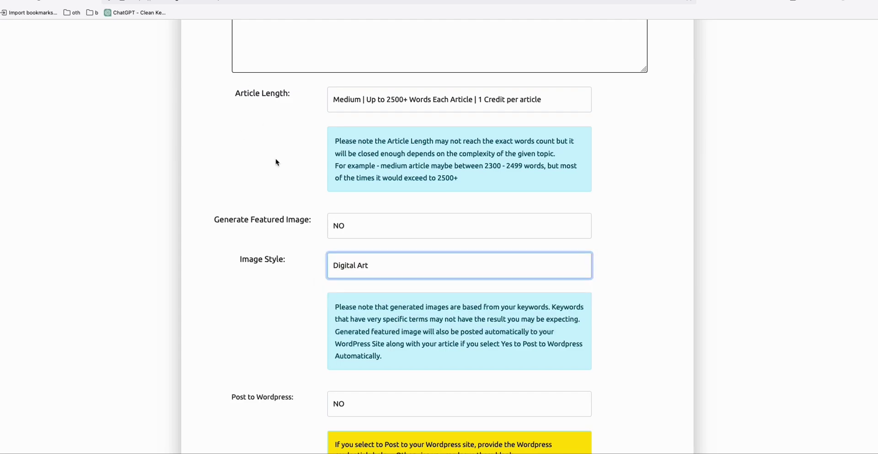
click(354, 275)
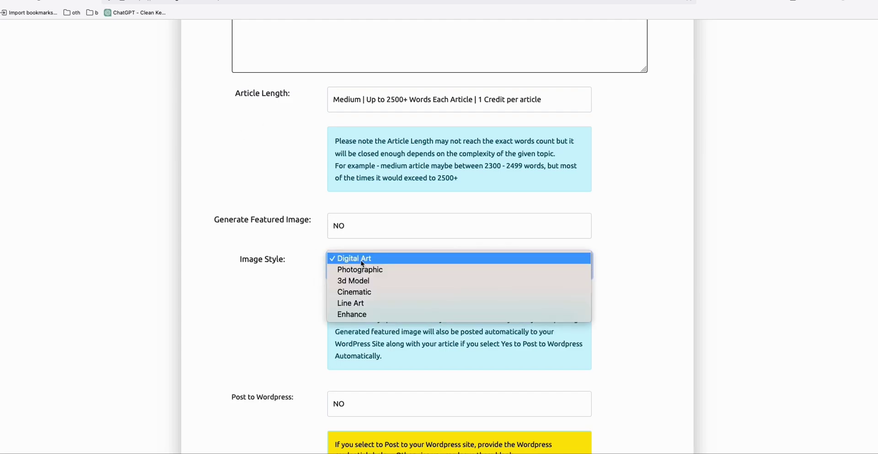
click(266, 278)
click(348, 268)
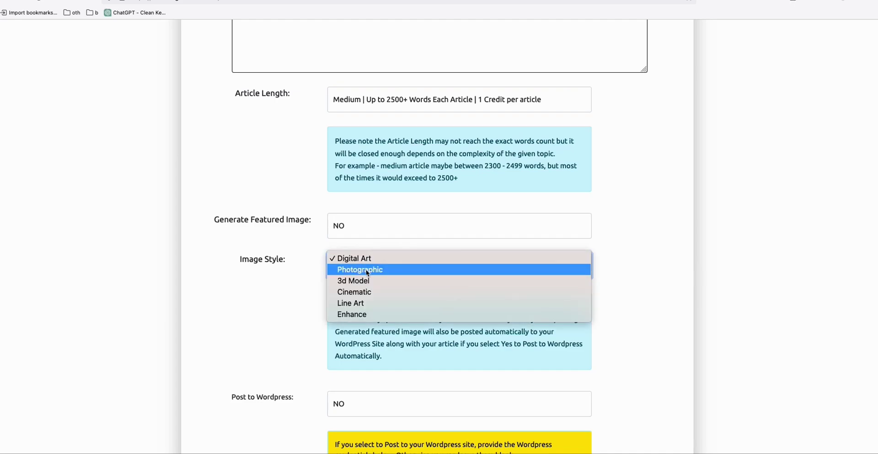
click(365, 273)
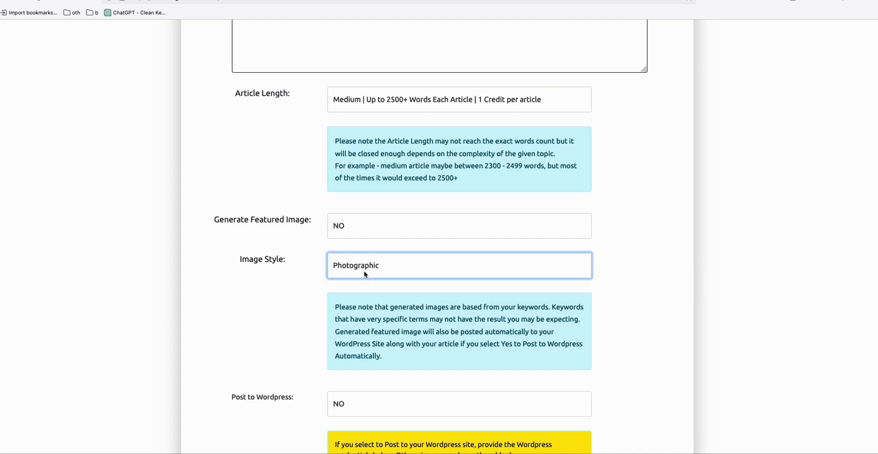
click(365, 273)
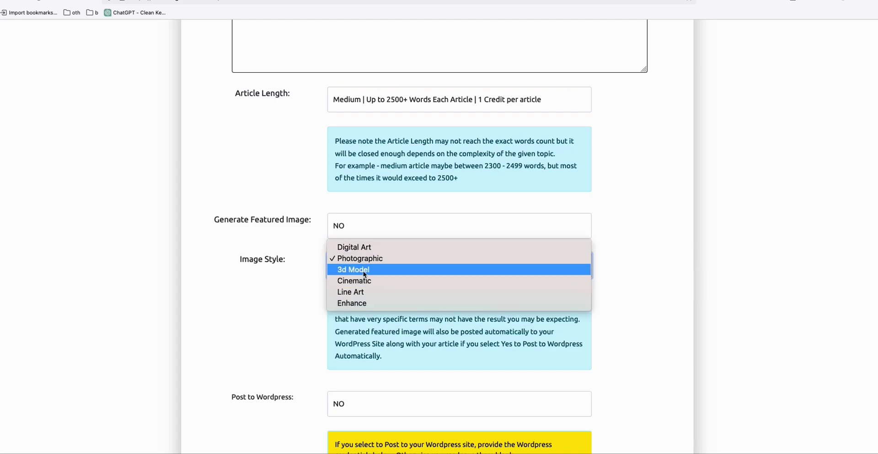
click(283, 293)
- Look over the Keywords / Topics box and the note about generated featured images
scroll(284, 293, up, 10)
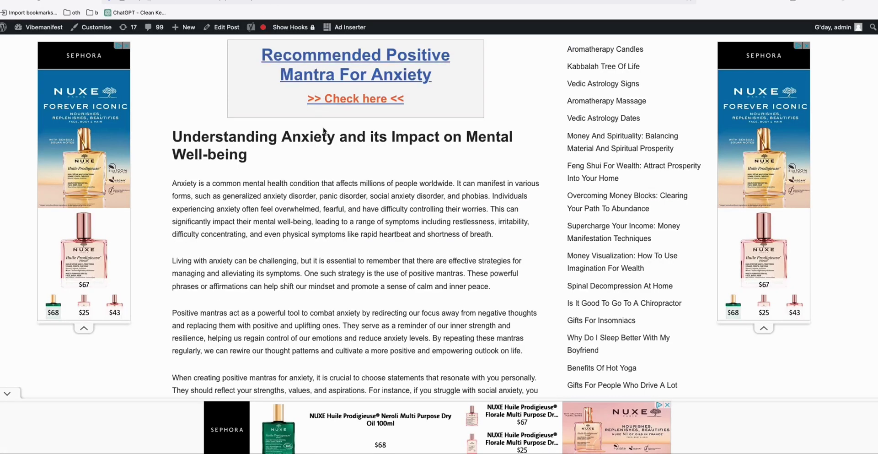
scroll(325, 124, up, 8)
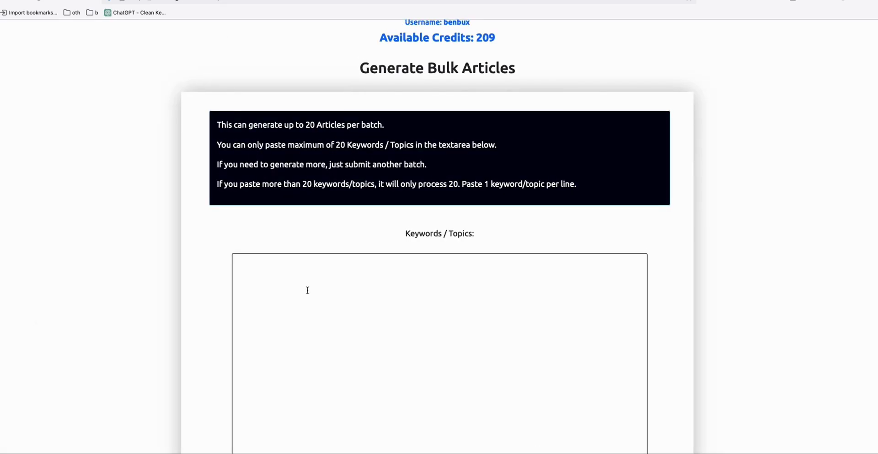
scroll(298, 275, down, 1)
click(292, 259)
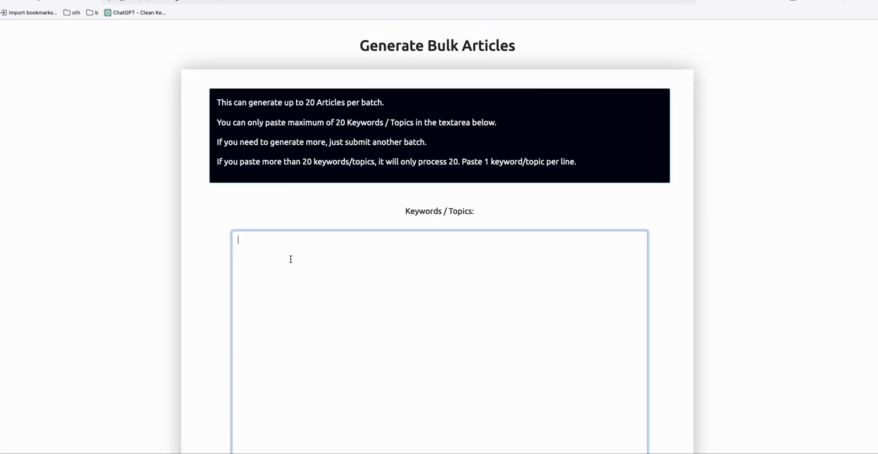
scroll(305, 277, down, 6)
scroll(304, 277, down, 5)
scroll(384, 354, up, 4)
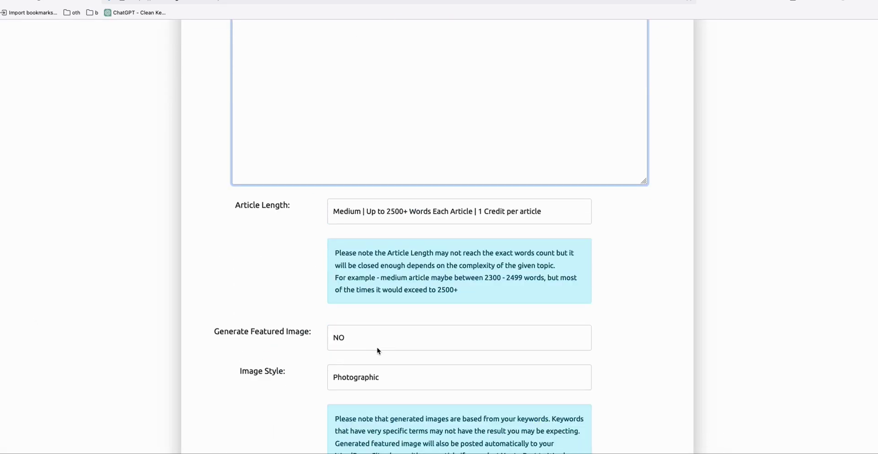
scroll(387, 371, down, 2)
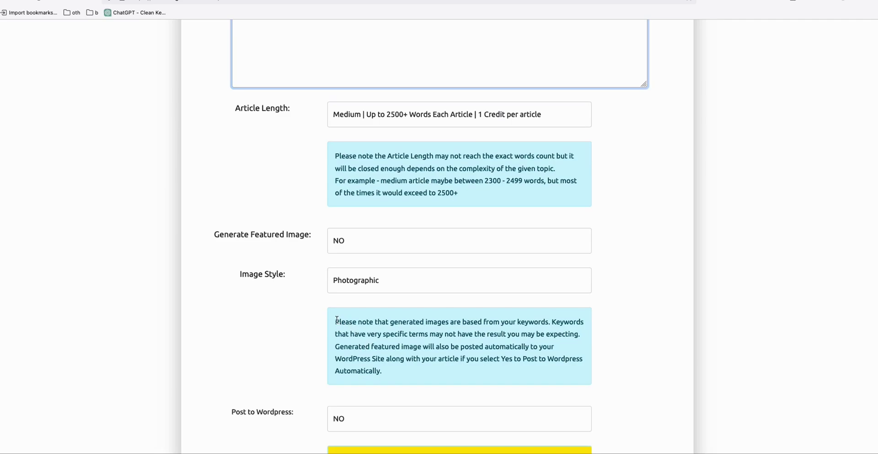
mouse_move(337, 320)
mouse_down()
mouse_move(407, 346)
mouse_move(346, 347)
mouse_move(343, 327)
mouse_up()
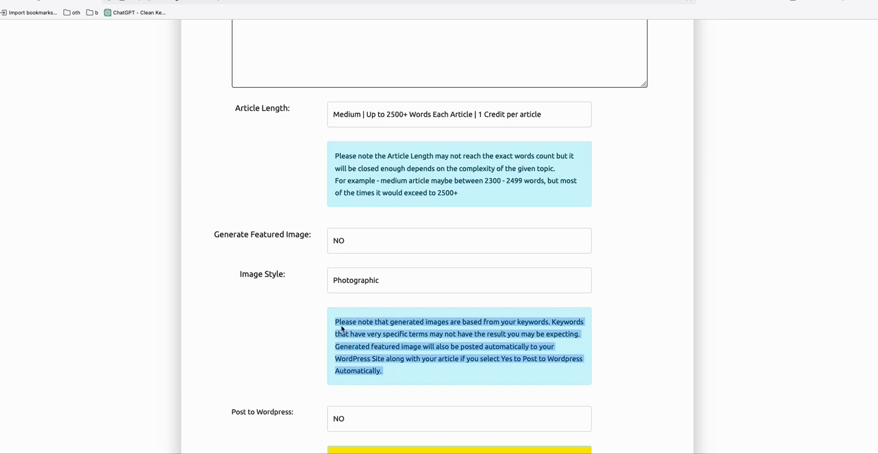
click(369, 334)
scroll(412, 348, down, 8)
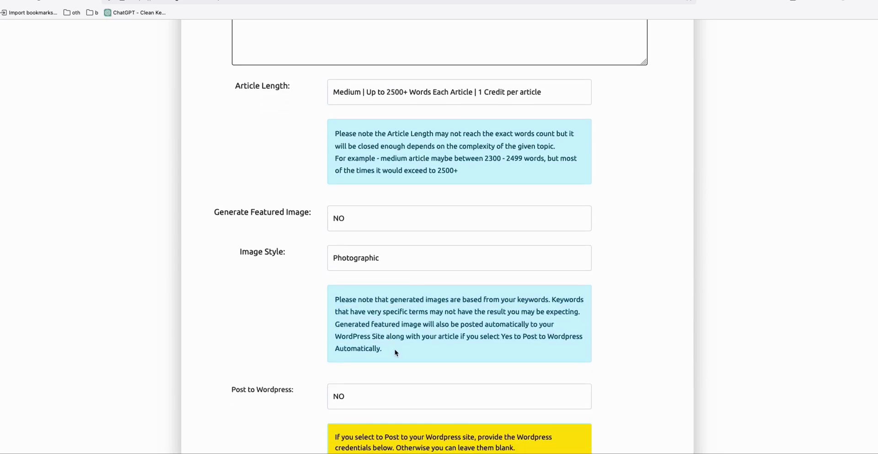
scroll(454, 355, up, 3)
scroll(386, 347, up, 1)
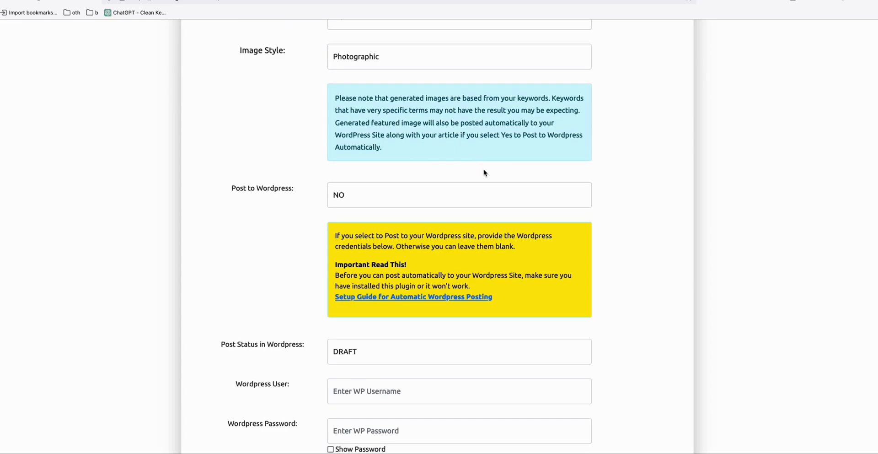
scroll(500, 203, up, 5)
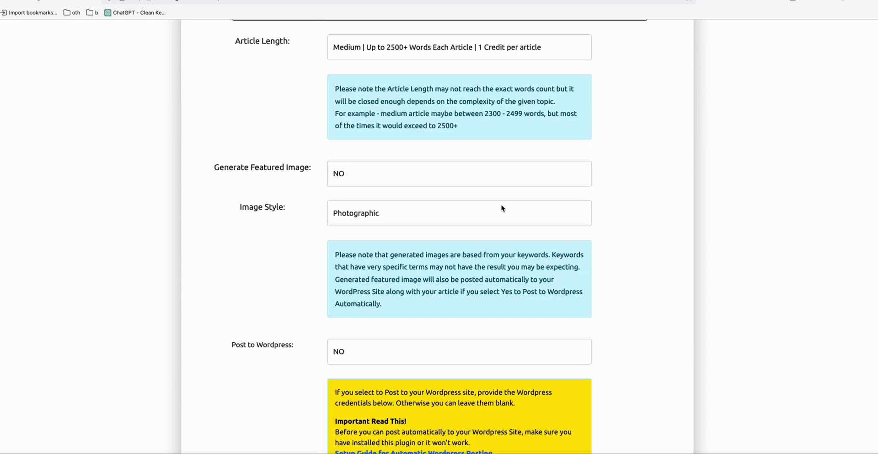
scroll(503, 209, up, 2)
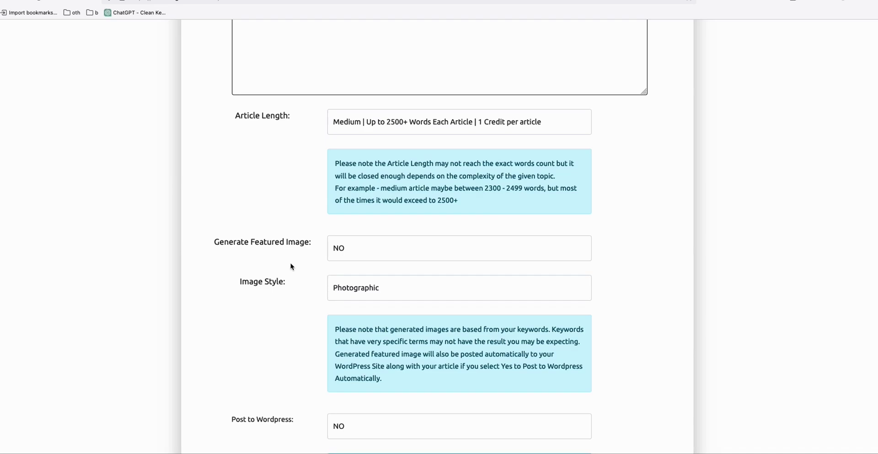
scroll(467, 231, up, 10)
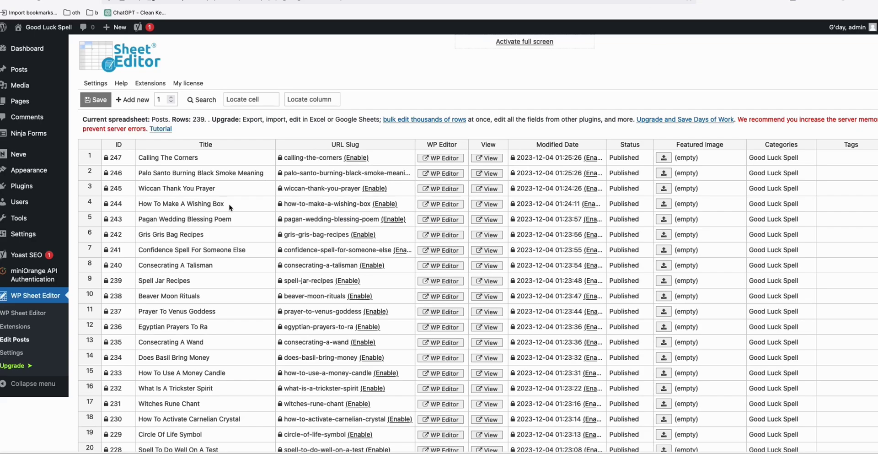
- Check the Sheet Editor grid's empty Featured Image column, then return to Article AI Generator
scroll(174, 179, down, 1)
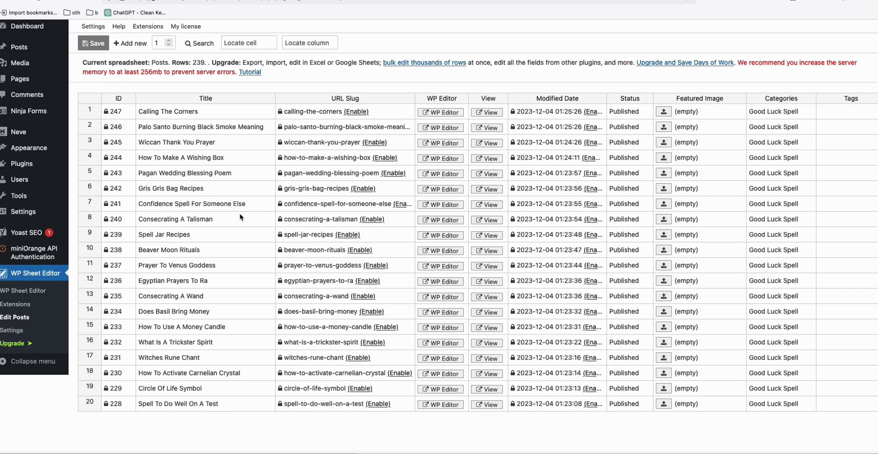
scroll(241, 216, up, 1)
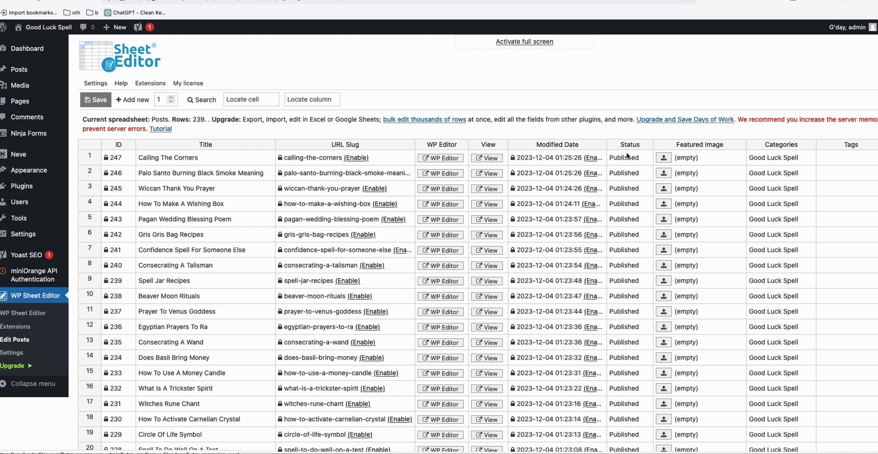
scroll(704, 174, down, 1)
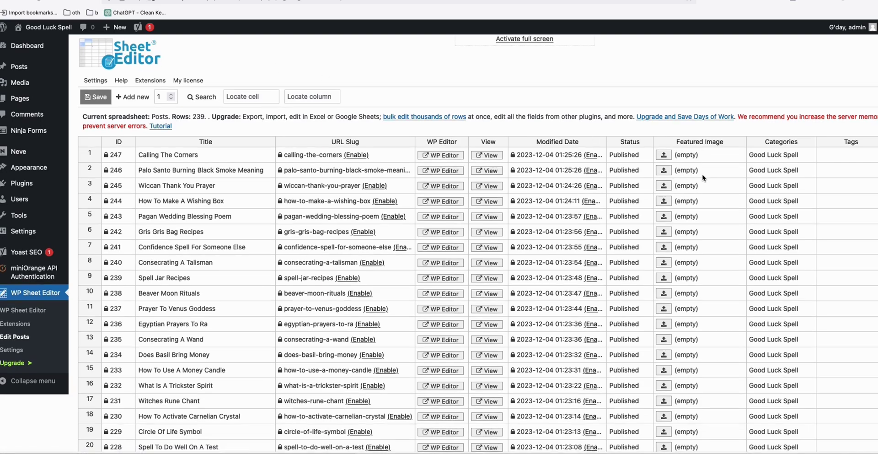
scroll(691, 146, down, 3)
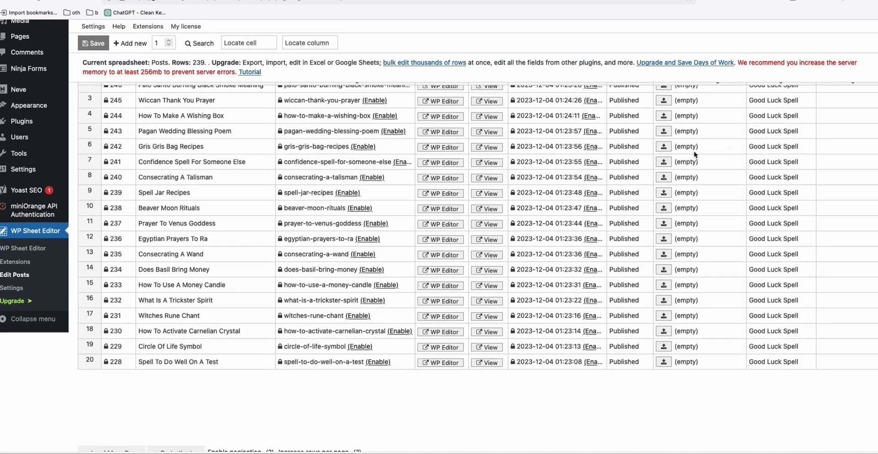
scroll(682, 146, up, 5)
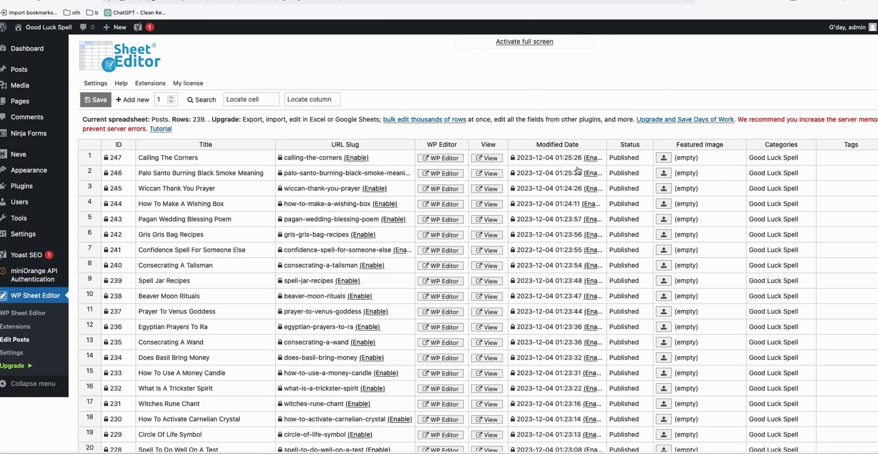
click(168, 2)
scroll(293, 181, up, 4)
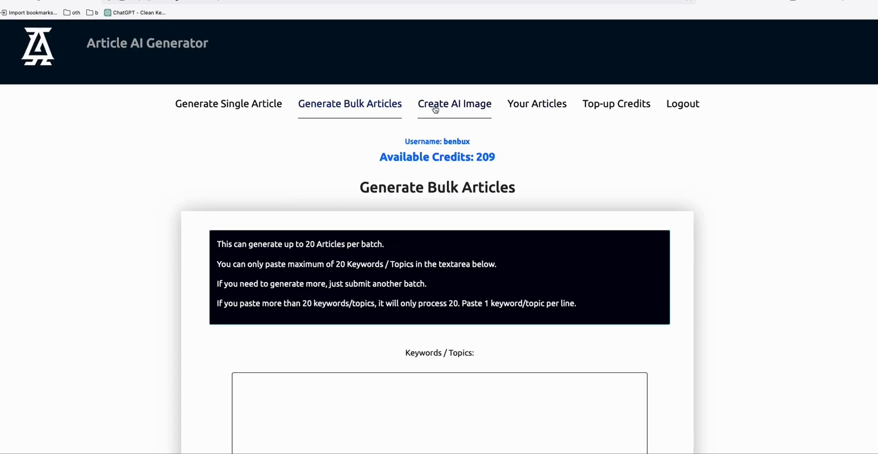
- In the AI image generator, set the image style to Photographic
scroll(563, 149, down, 1)
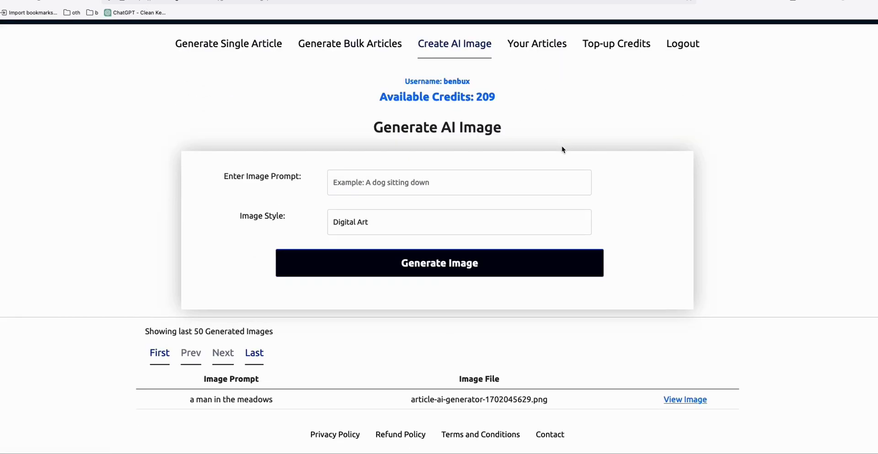
drag(169, 402, 296, 397)
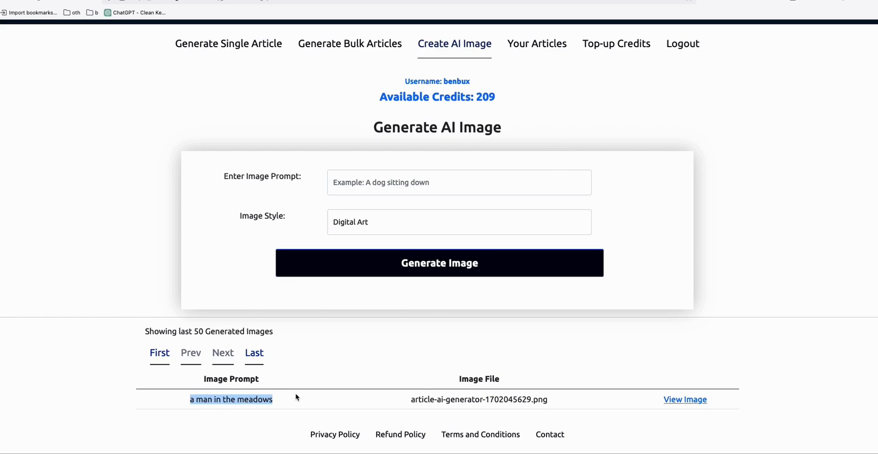
click(284, 396)
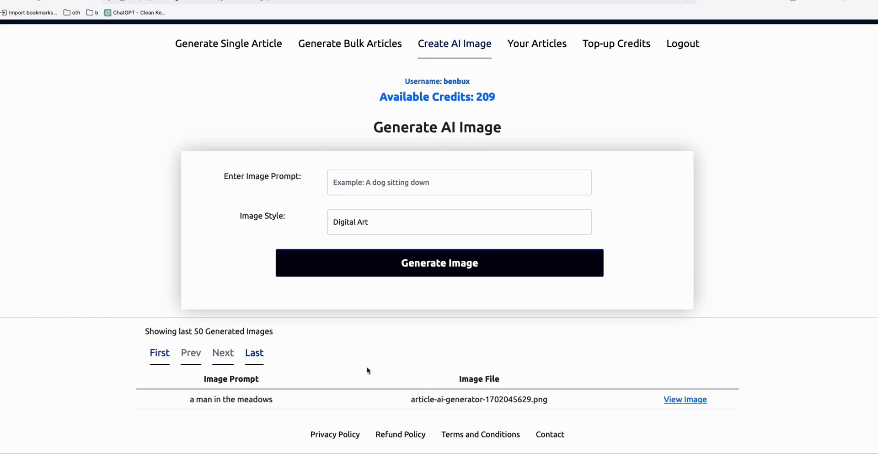
scroll(368, 366, up, 1)
click(371, 284)
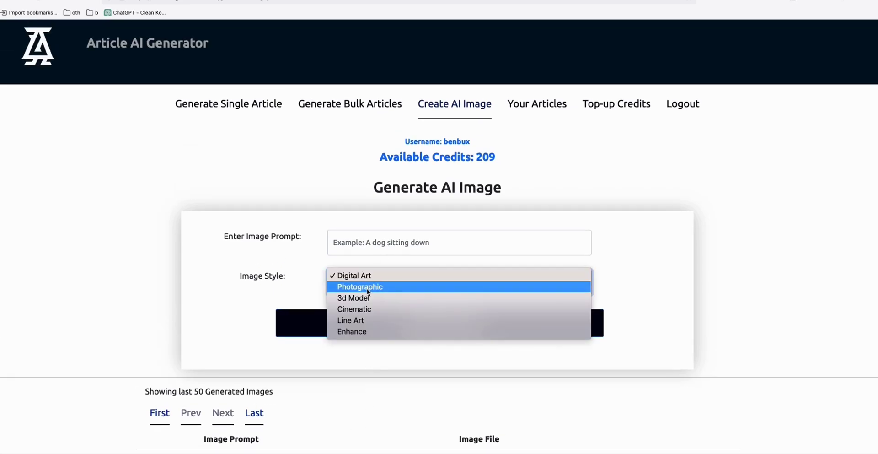
click(367, 286)
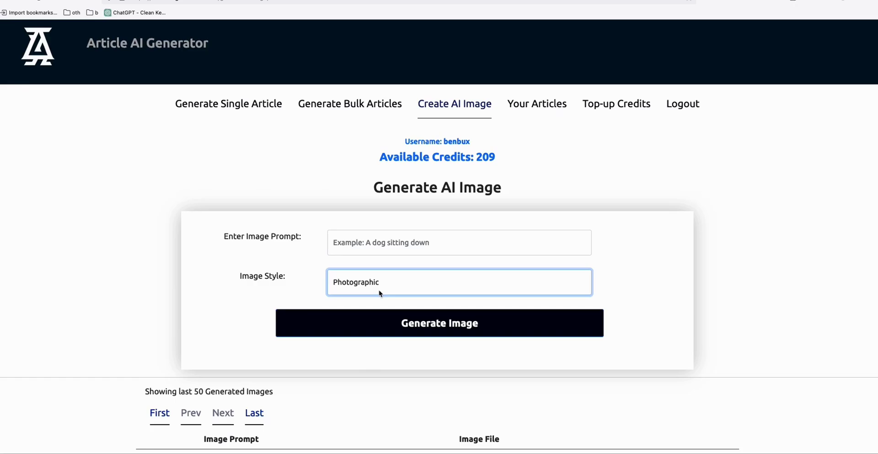
- Use the Wiccan Thank You Prayer post title as the image prompt and generate the image
click(627, 0)
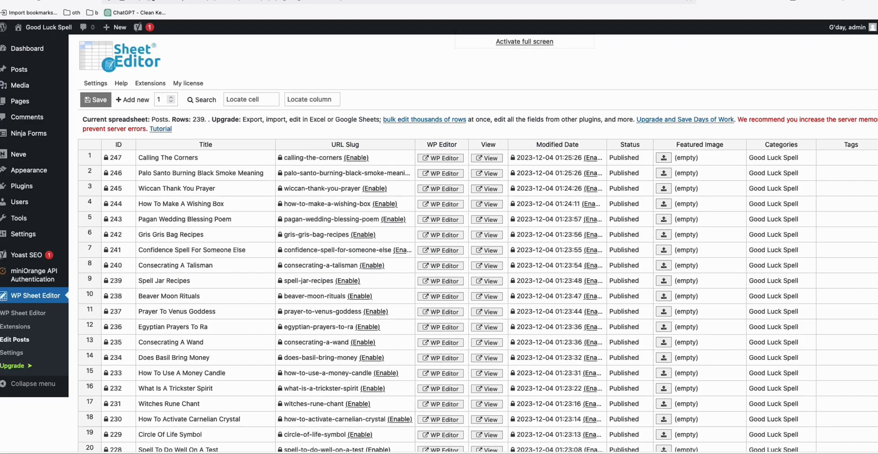
click(183, 191)
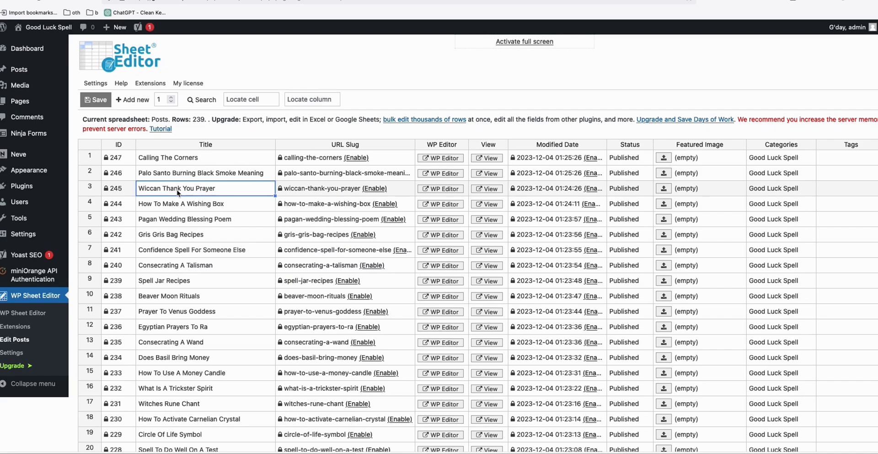
double_click(179, 192)
key(super+c)
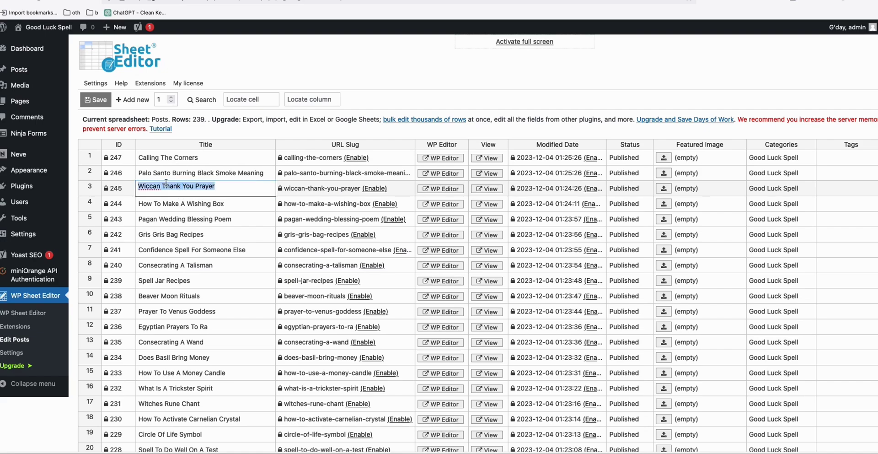
click(109, 2)
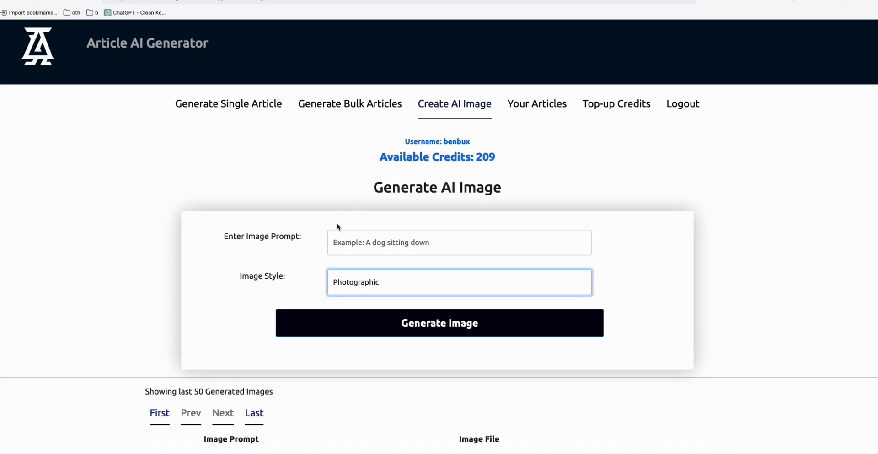
click(363, 238)
key(super+v)
click(449, 313)
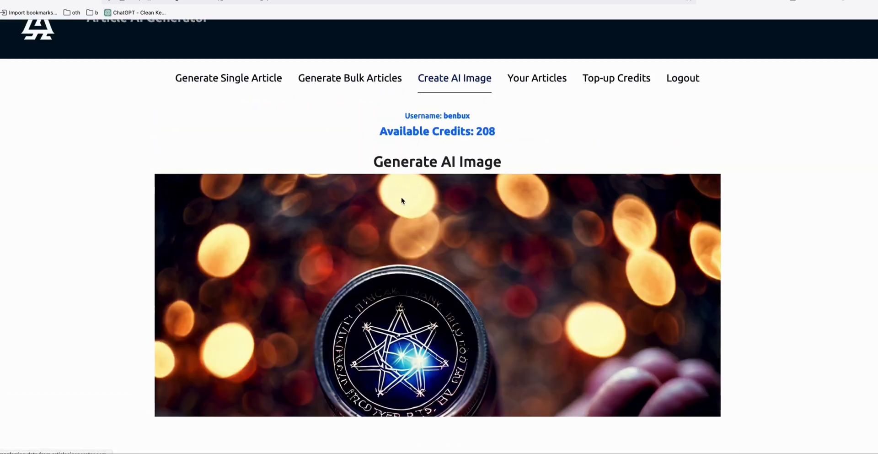
- Save the generated image to the computer and switch to the WordPress posts spreadsheet
scroll(402, 198, down, 4)
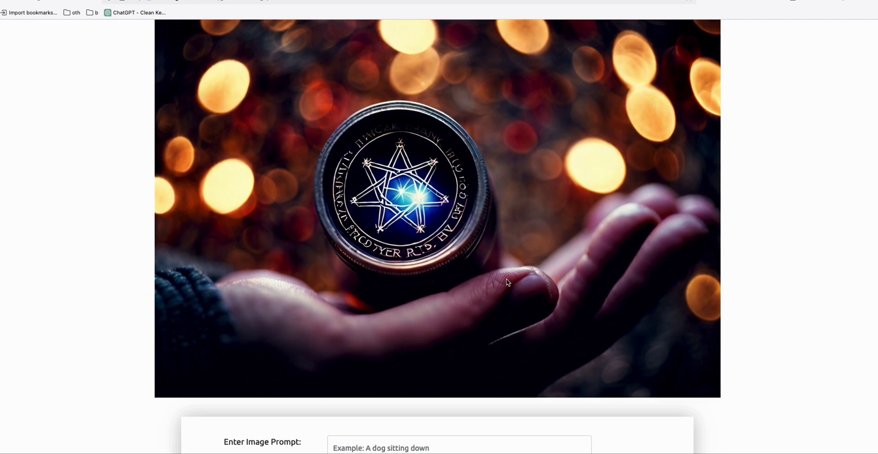
scroll(444, 316, down, 2)
scroll(439, 311, up, 3)
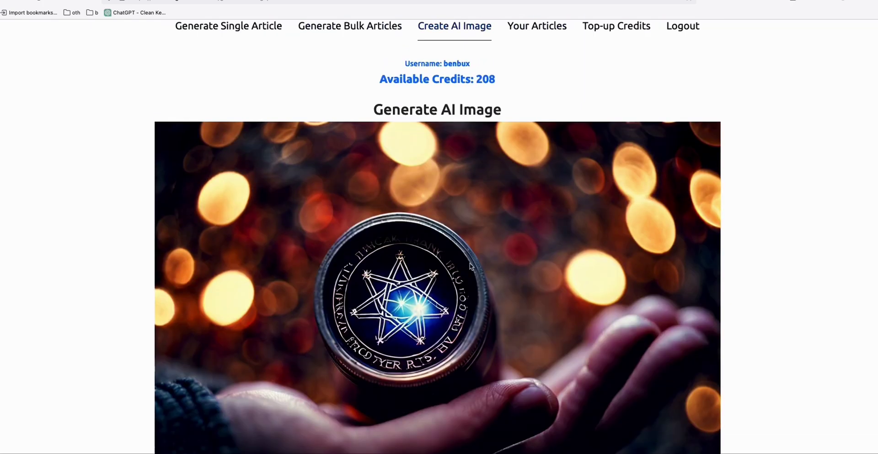
scroll(500, 239, down, 2)
scroll(537, 197, down, 2)
right_click(541, 166)
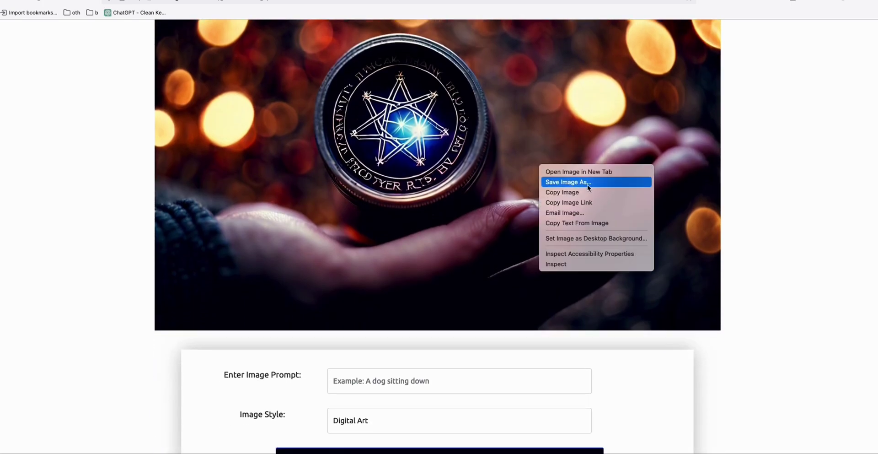
click(587, 185)
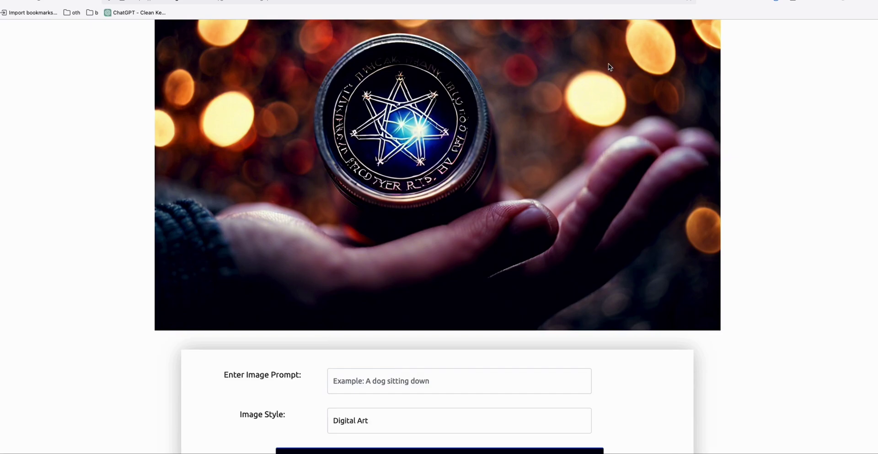
key(ctrl+Tab)
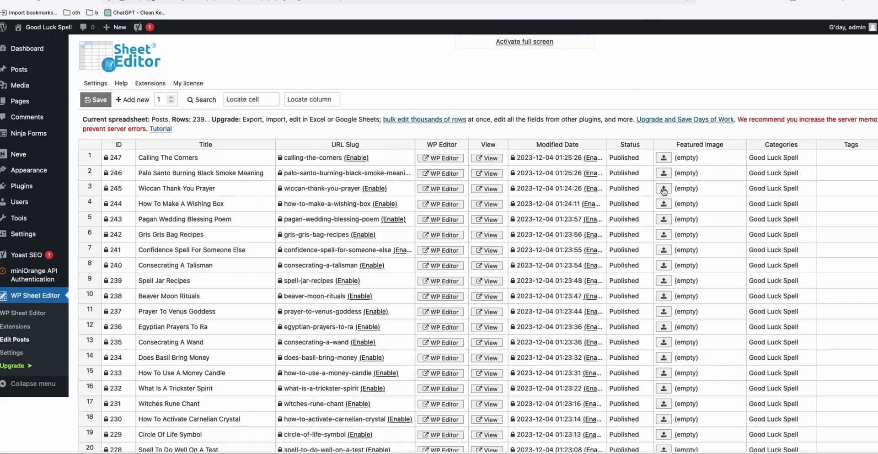
- Upload the saved PNG and insert it as row 3's featured image for Wiccan Thank You Prayer
click(663, 190)
click(123, 67)
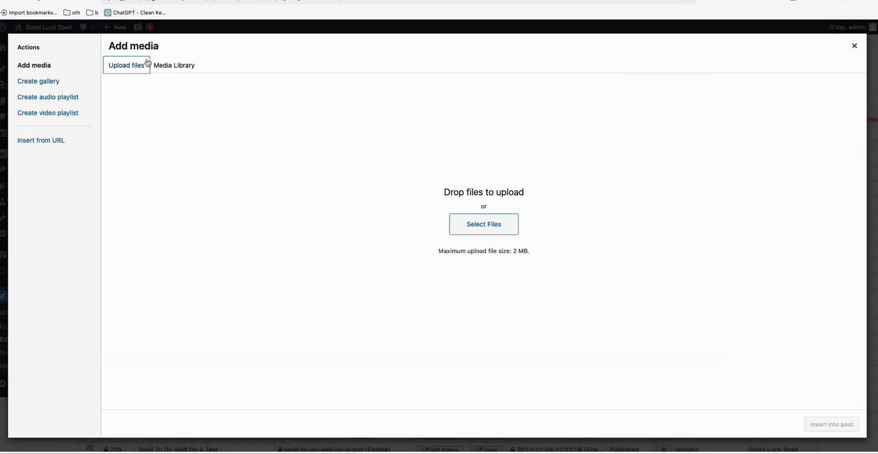
click(488, 236)
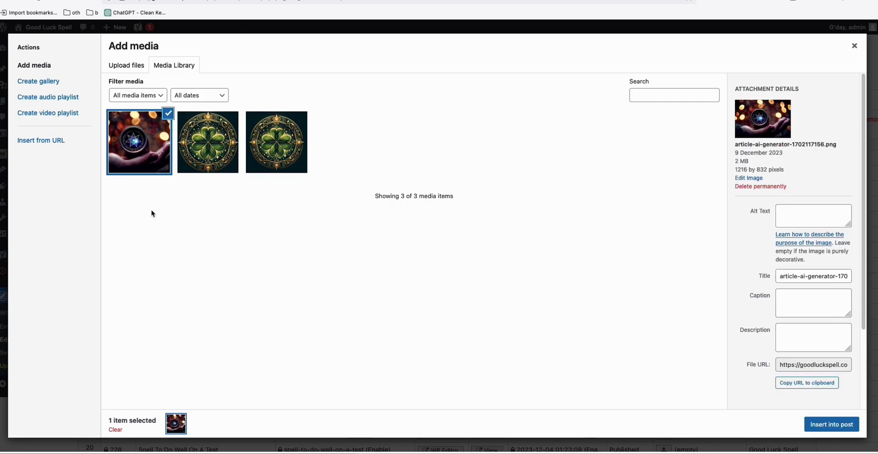
click(825, 428)
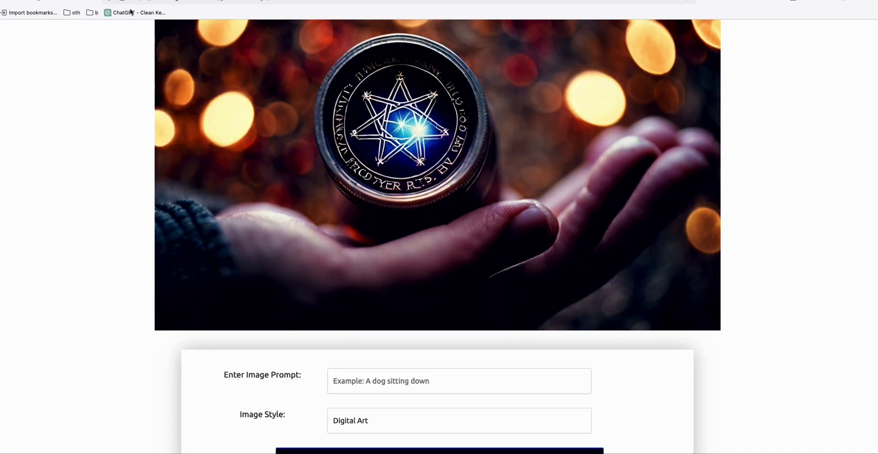
- On Generate Bulk Articles, choose YES | 1 Credit Per Image for featured images and focus the Keywords box
click(380, 21)
scroll(356, 323, up, 5)
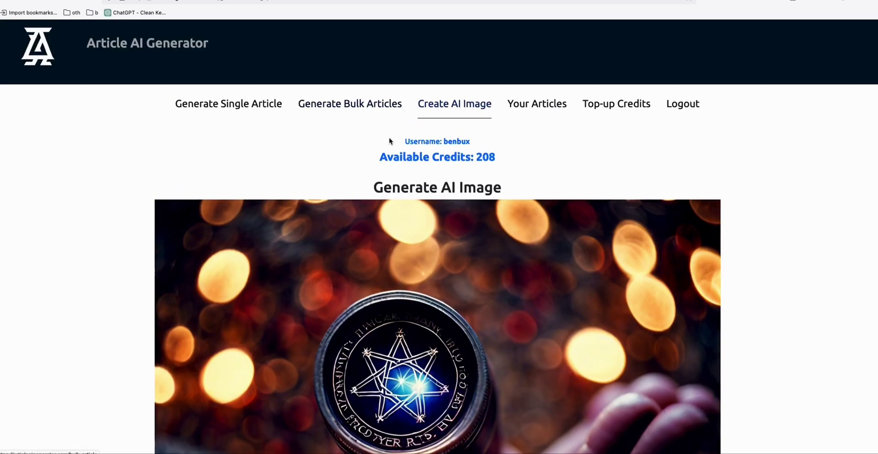
click(324, 106)
scroll(357, 239, down, 7)
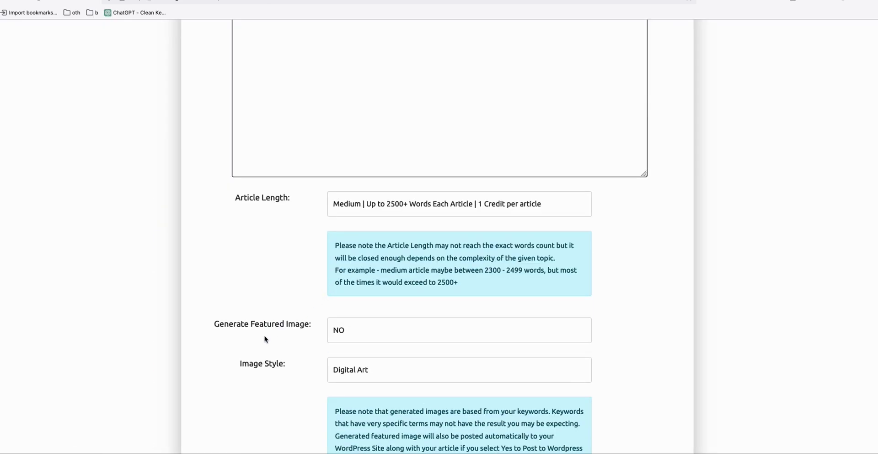
scroll(273, 340, up, 1)
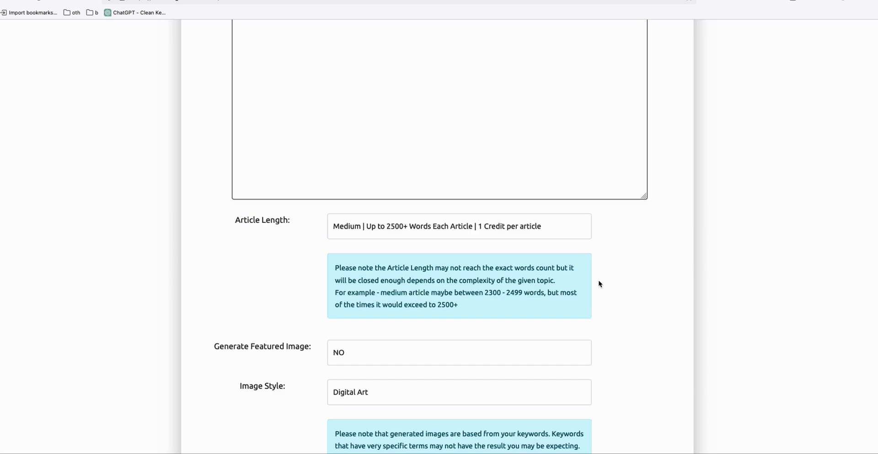
click(368, 353)
click(367, 358)
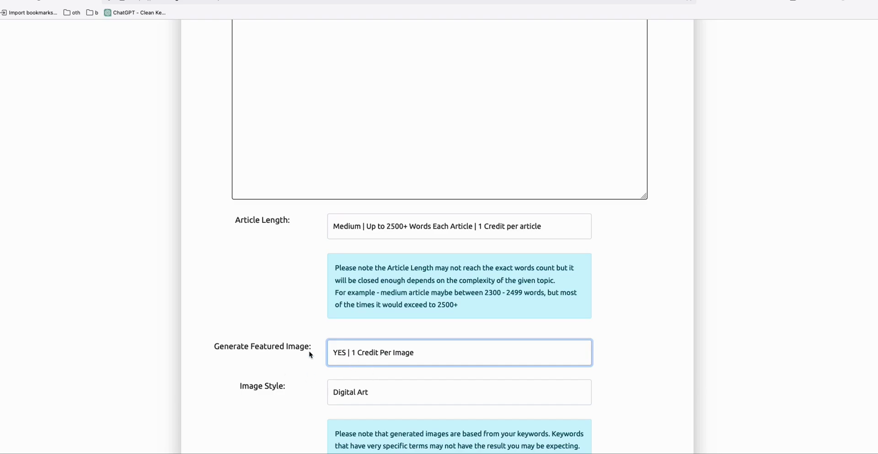
scroll(358, 360, up, 4)
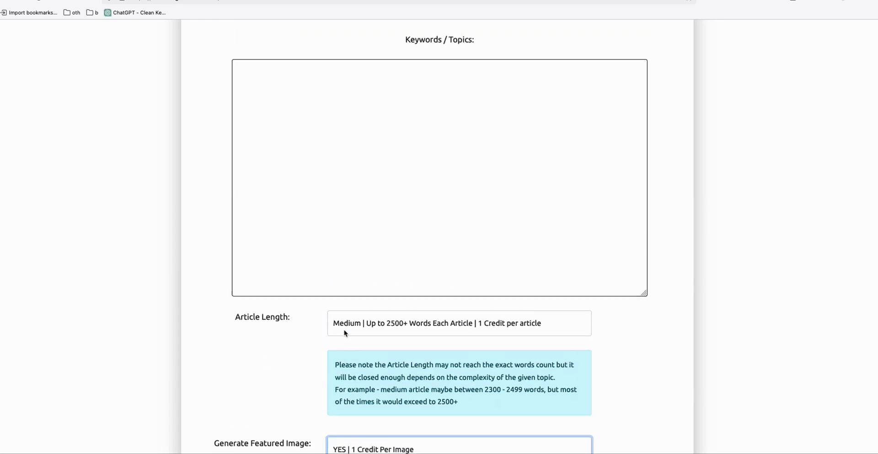
click(326, 219)
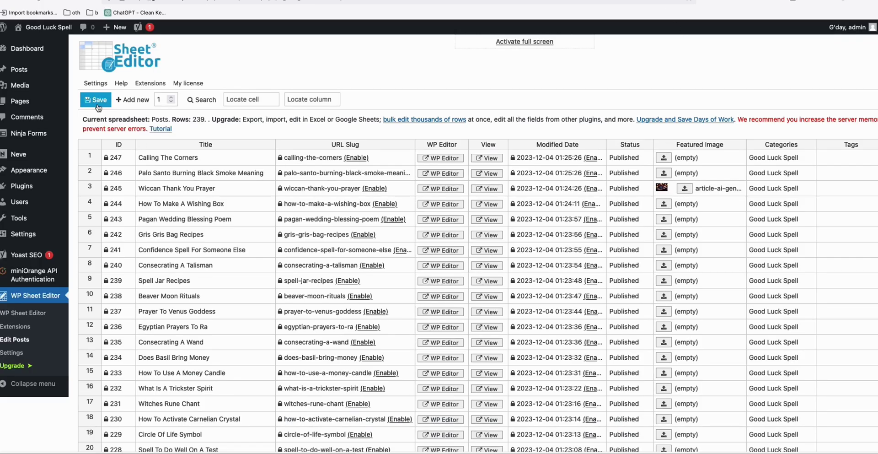
- Save the Sheet Editor changes, confirming past the irreversibility warning
click(107, 104)
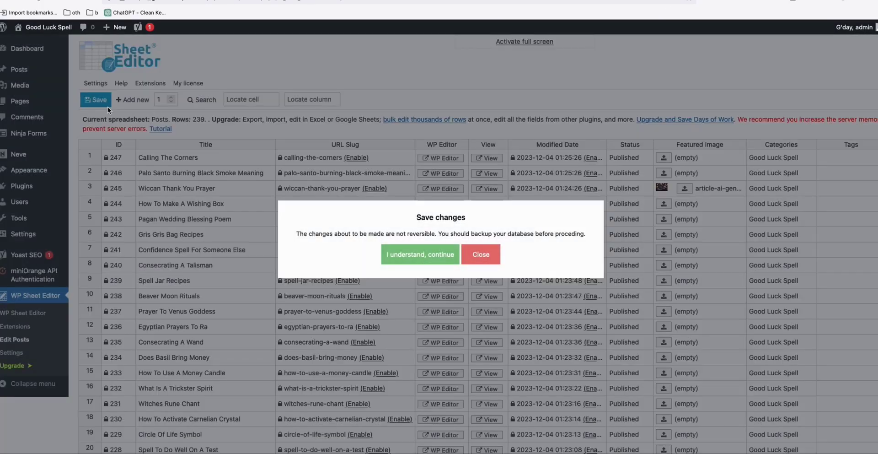
click(420, 255)
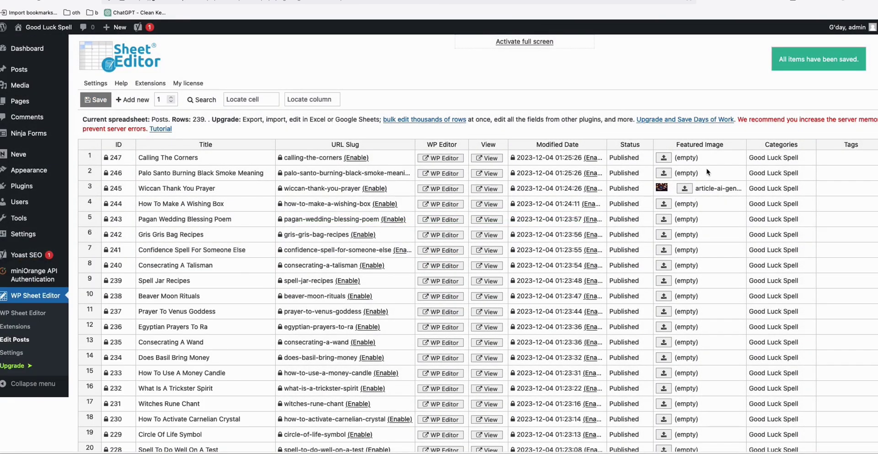
scroll(672, 290, down, 2)
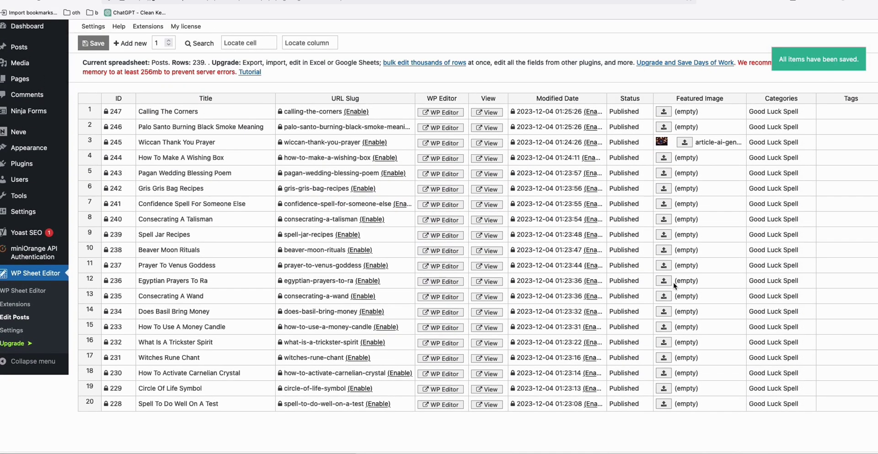
scroll(673, 284, up, 2)
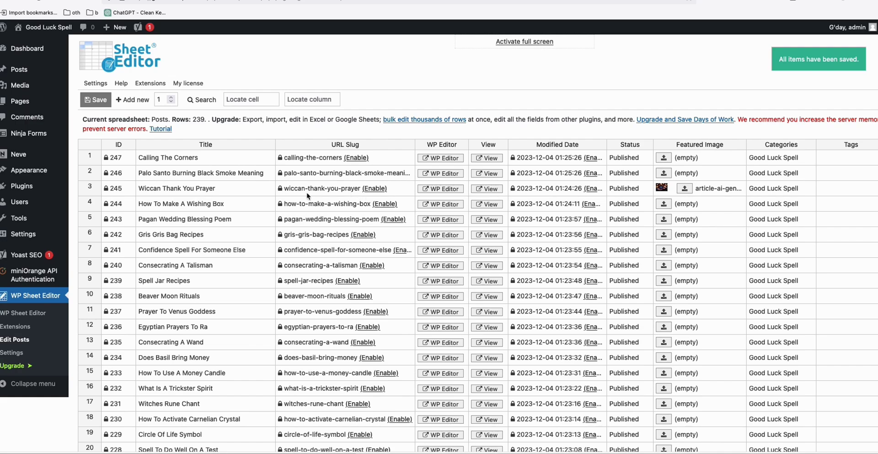
- View the live Wiccan Thank You Prayer post to confirm its new featured image
click(487, 191)
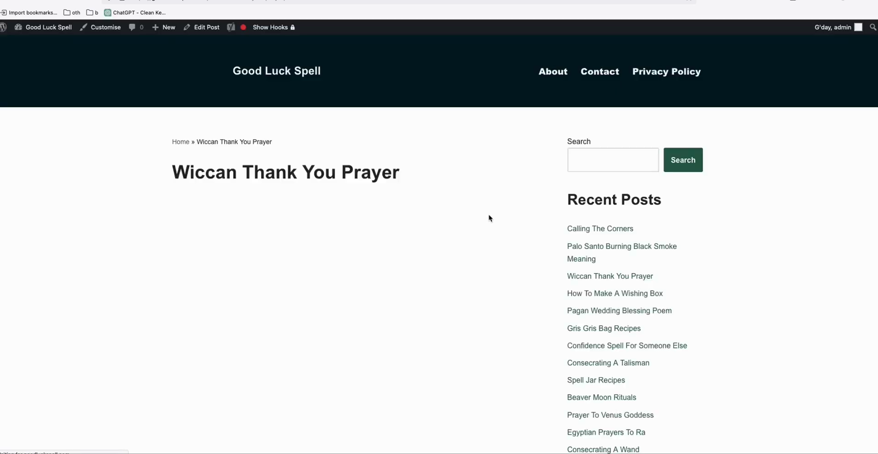
scroll(466, 204, down, 1)
scroll(470, 213, down, 1)
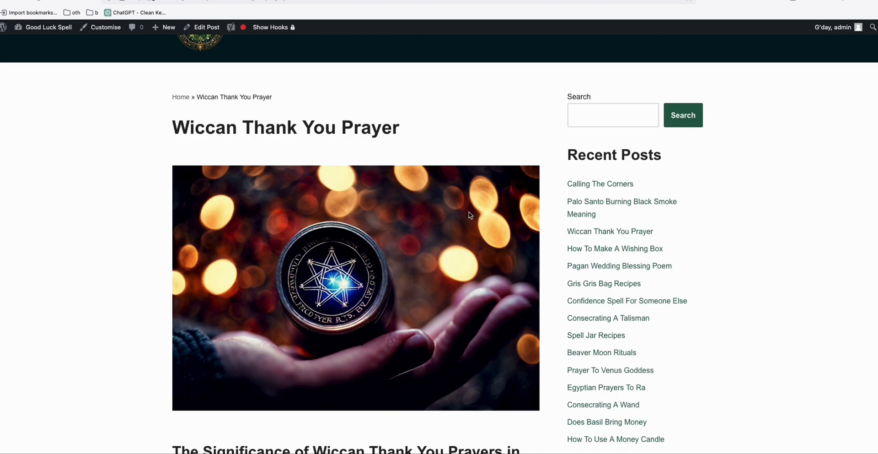
scroll(361, 229, down, 12)
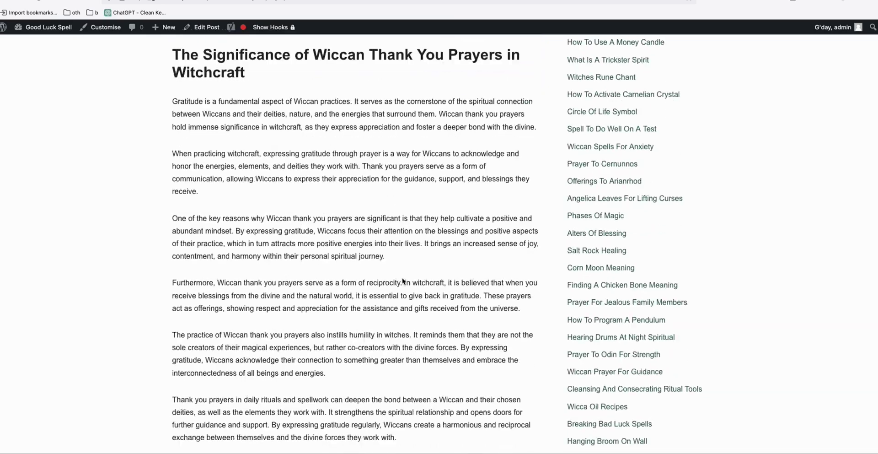
scroll(366, 270, up, 1)
scroll(311, 267, up, 8)
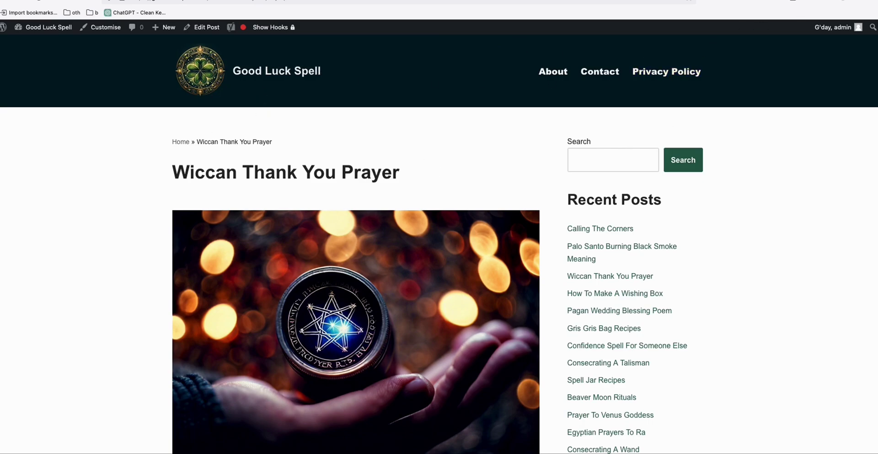
key(ctrl+Tab)
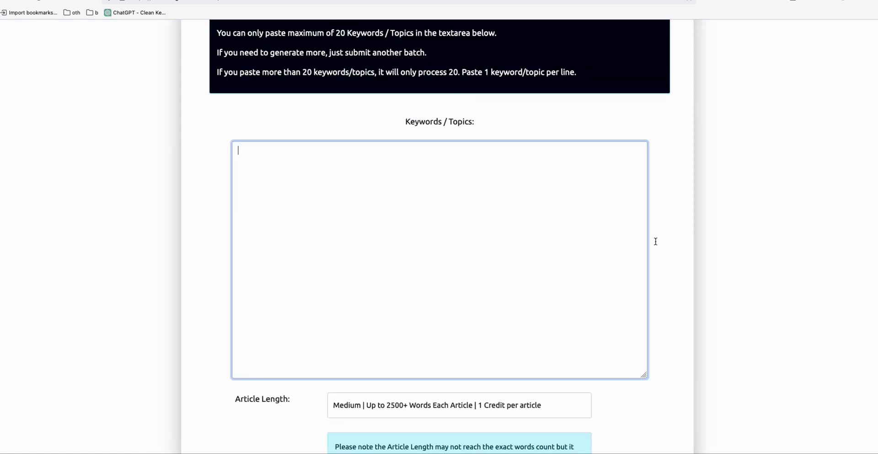
- Scroll the page while returning from Search Console to the Generate Bulk Articles form
scroll(659, 247, up, 5)
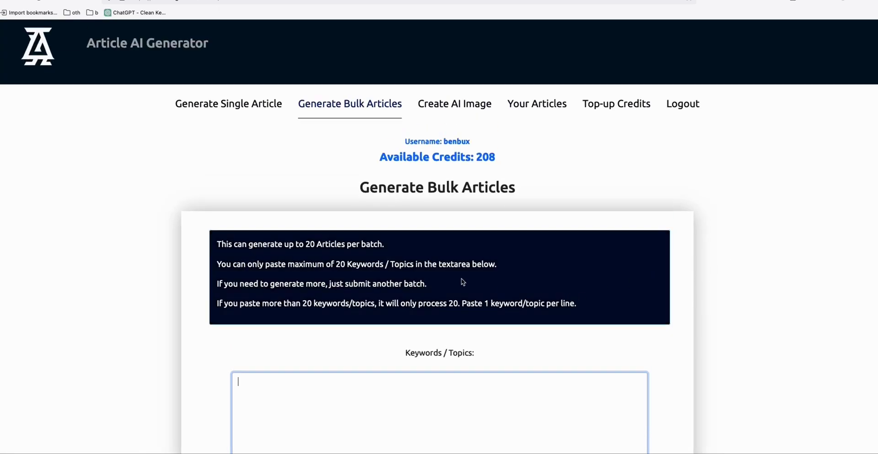
scroll(329, 206, down, 8)
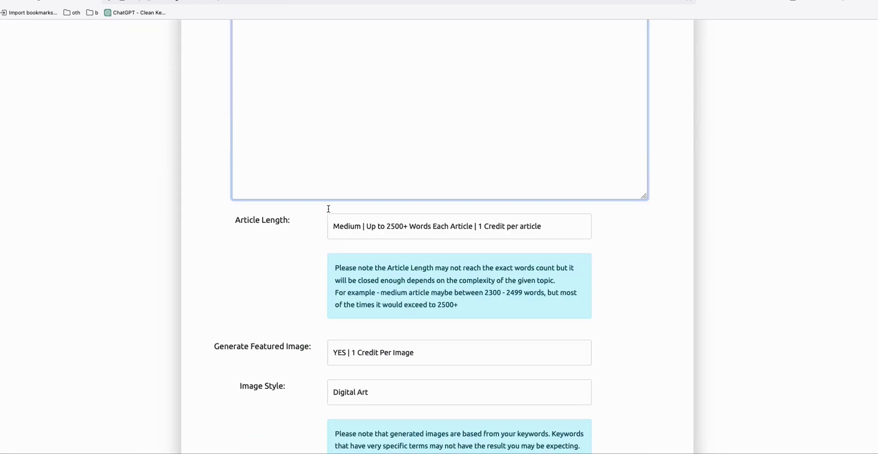
scroll(286, 350, up, 8)
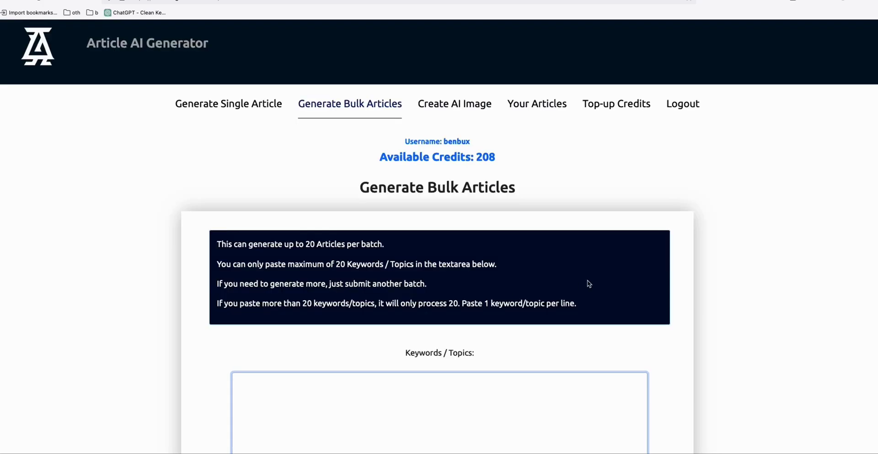